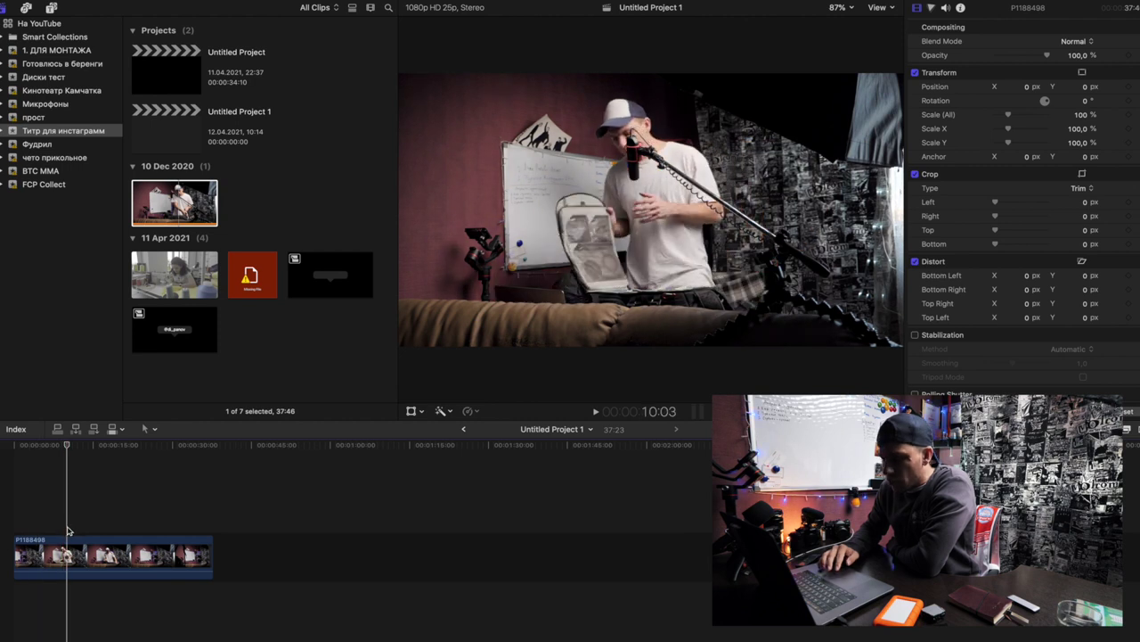
# - Trim the start of the footage clip so it runs about 13 seconds
pyautogui.moveTo(16, 554); pyautogui.dragTo(170, 552)
pyautogui.scroll(1, 172, 555)
pyautogui.scroll(3, 172, 554)
pyautogui.hscroll(-10, 174, 548)
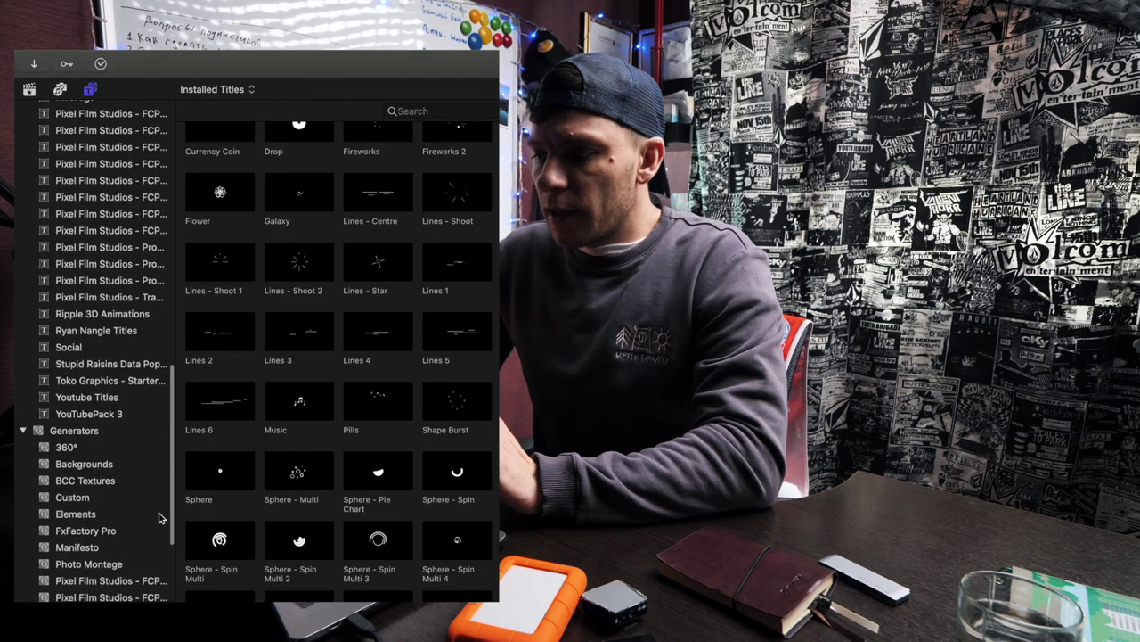
pyautogui.scroll(-3, 98, 357)
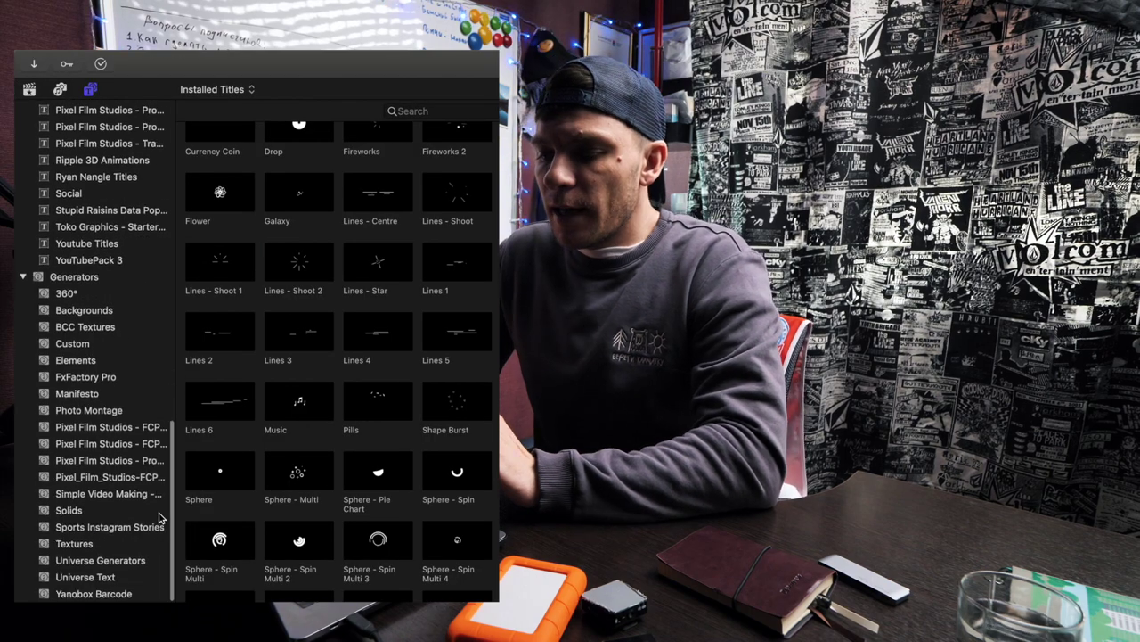
# - Search the generators for 'cus' and select the Custom generator
pyautogui.click(75, 277)
pyautogui.write('cus')
pyautogui.click(196, 153)
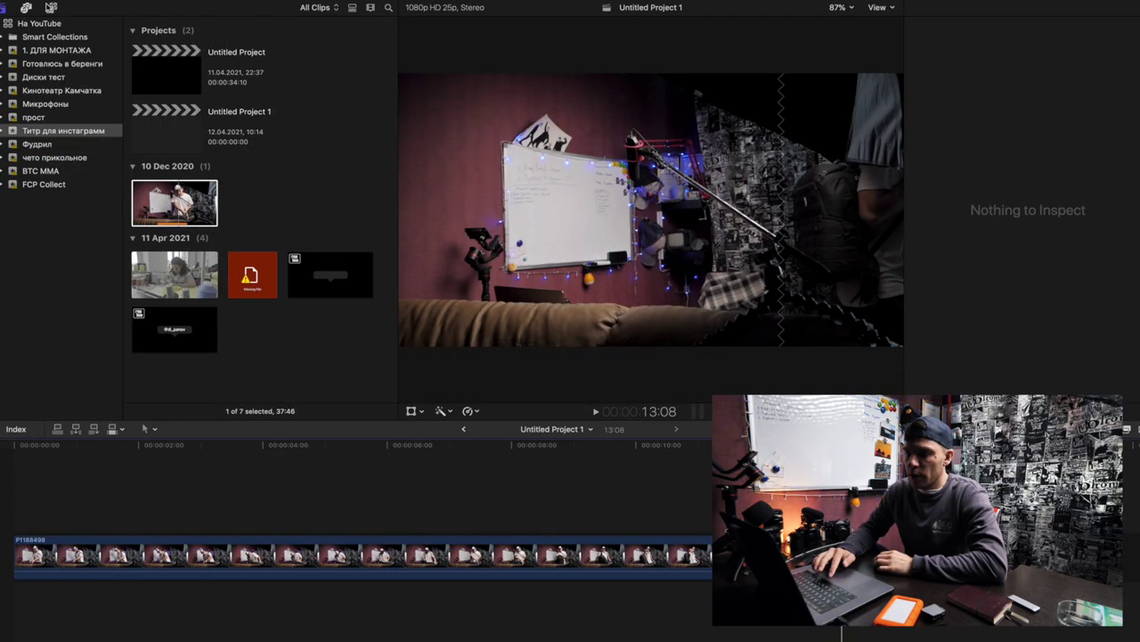
# - Browse to Generators > Elements and preview the Shapes generator in the viewer
pyautogui.click(51, 7)
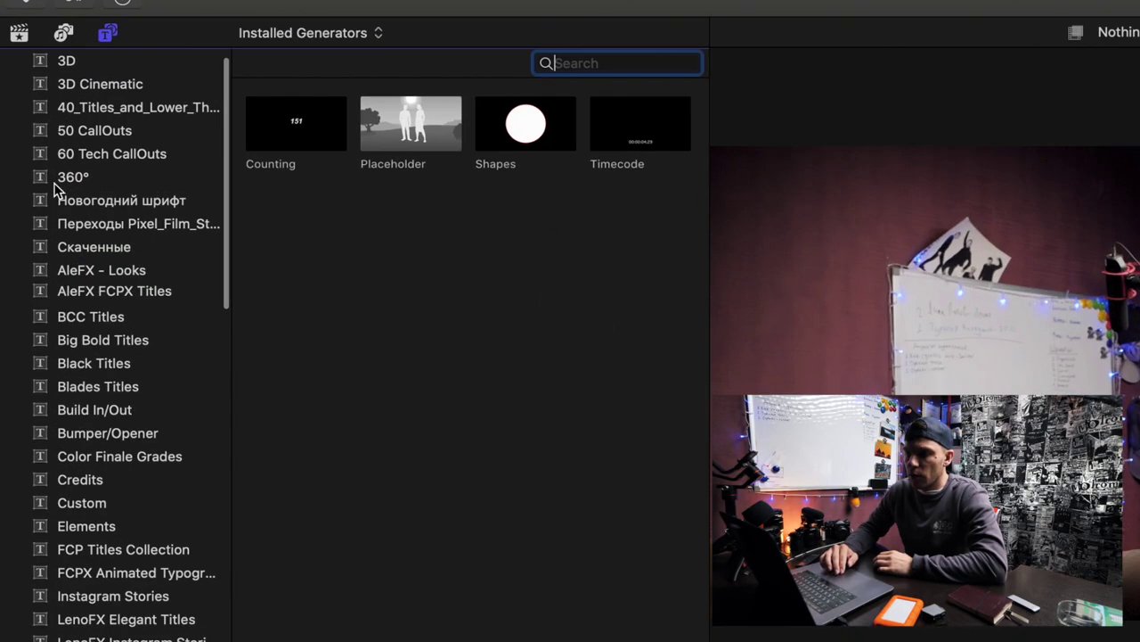
pyautogui.scroll(-20, 40, 532)
pyautogui.scroll(-3, 63, 553)
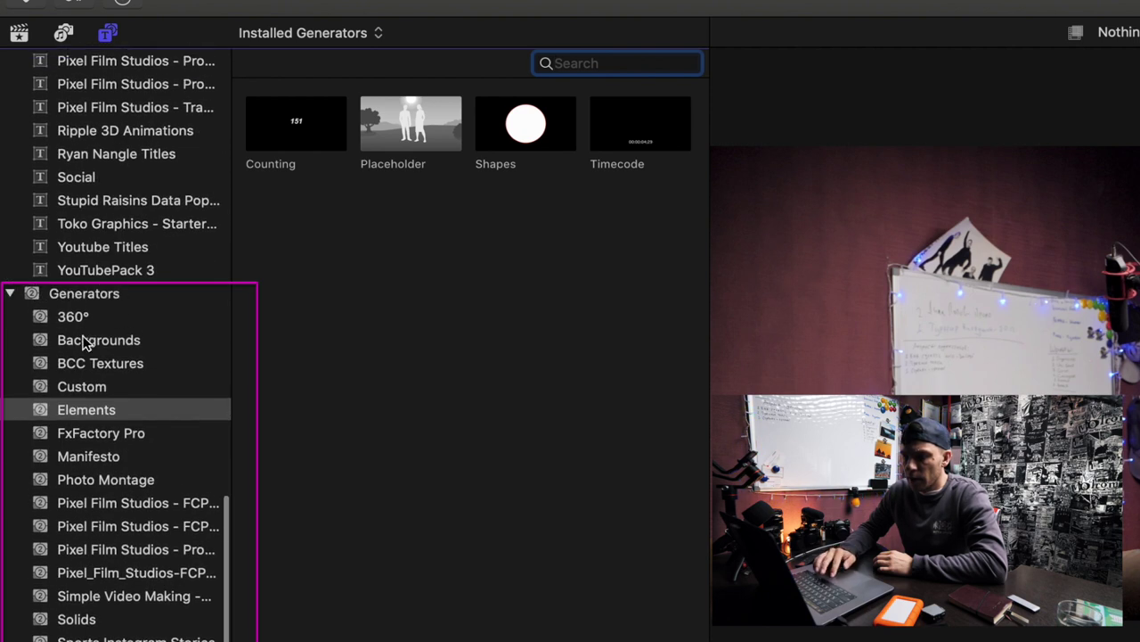
pyautogui.click(89, 315)
pyautogui.click(82, 411)
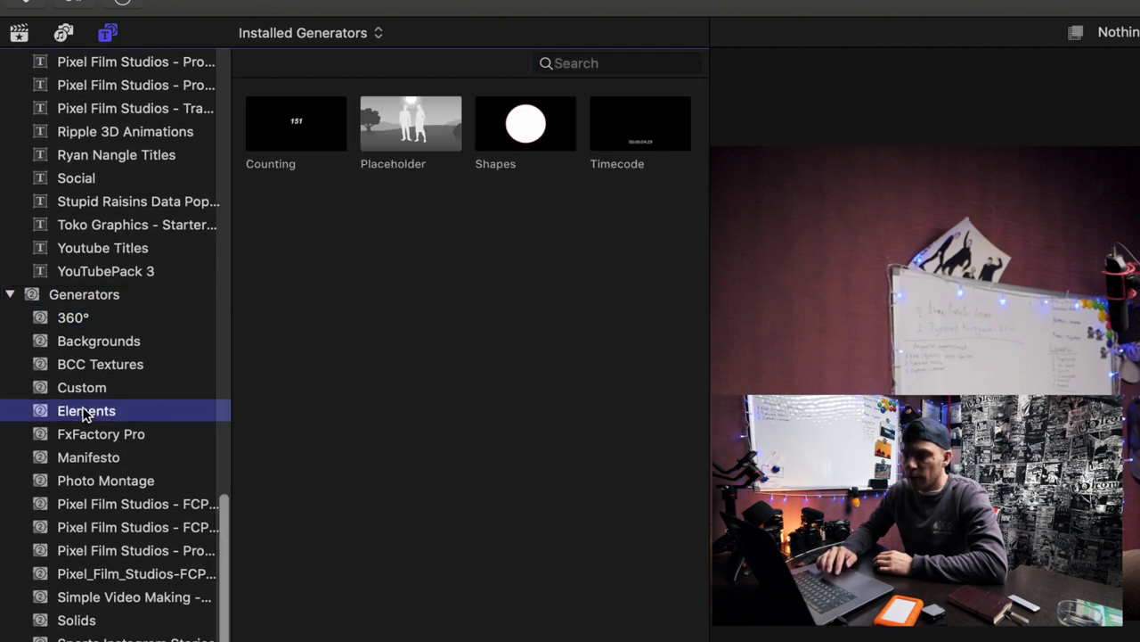
pyautogui.click(525, 133)
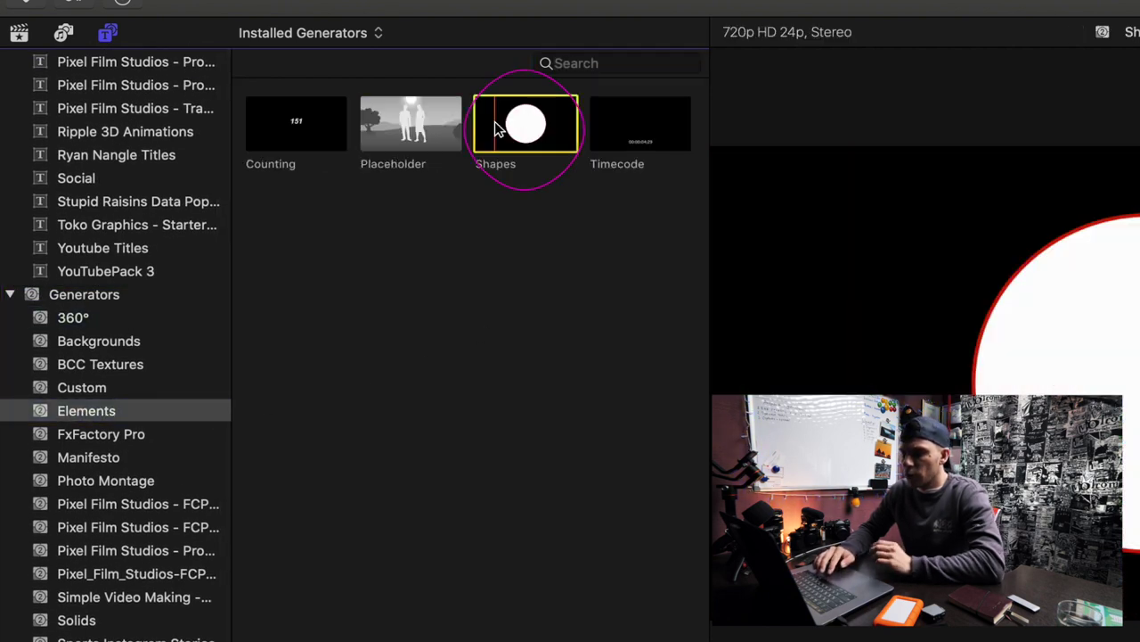
# - Connect the Shapes generator above the footage and set its shape to Rectangle
pyautogui.press('q')
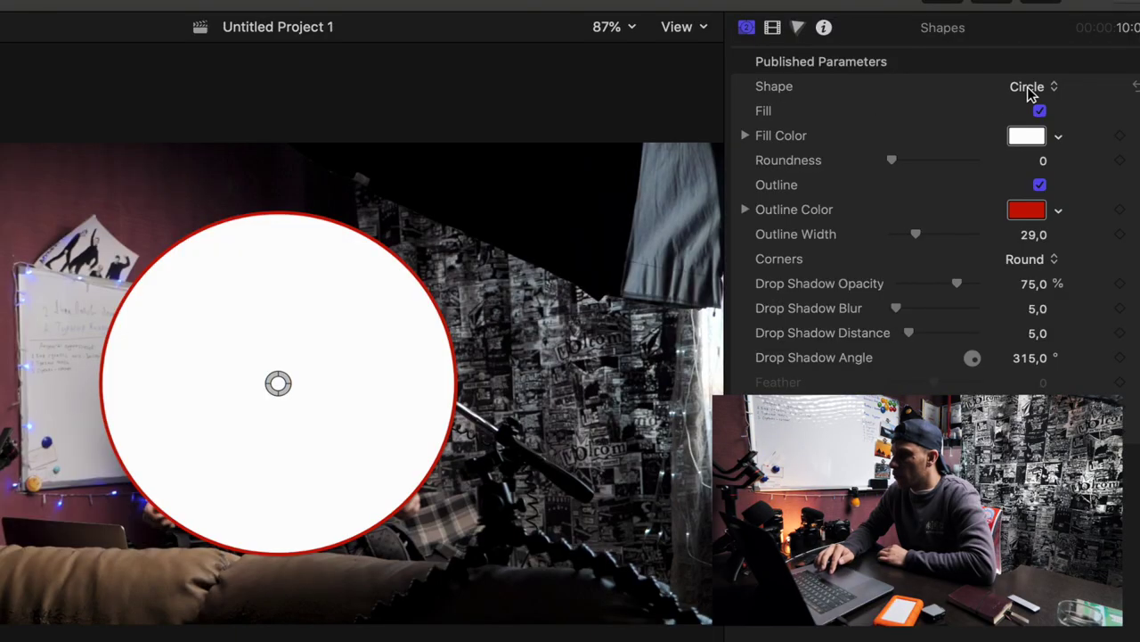
pyautogui.click(1029, 87)
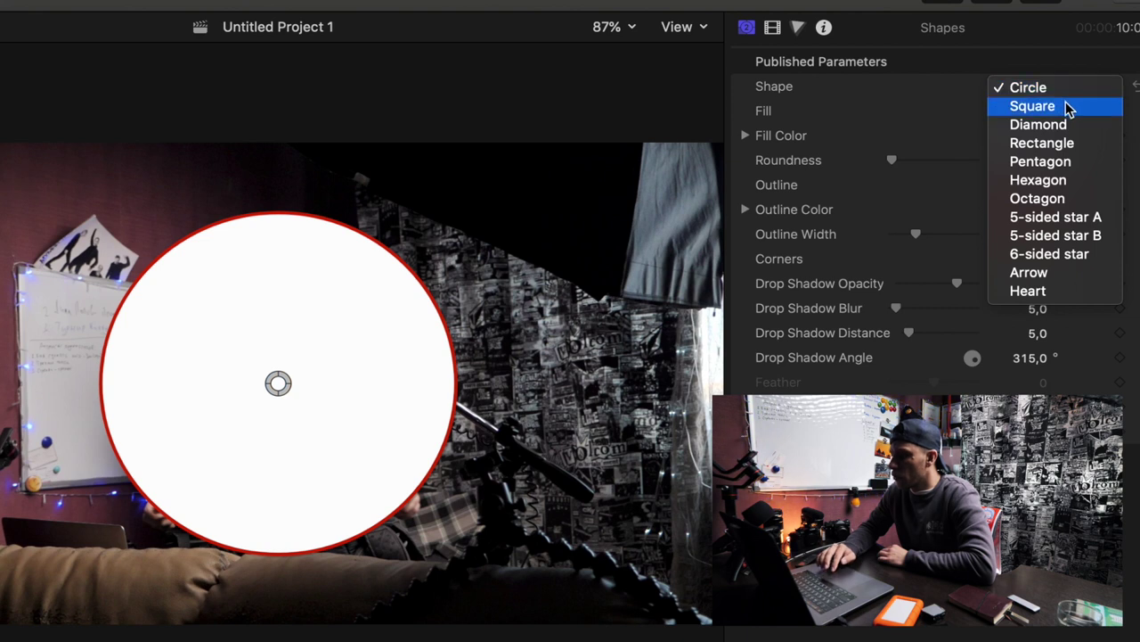
pyautogui.click(1067, 106)
pyautogui.click(1073, 41)
pyautogui.click(1074, 54)
pyautogui.click(1086, 45)
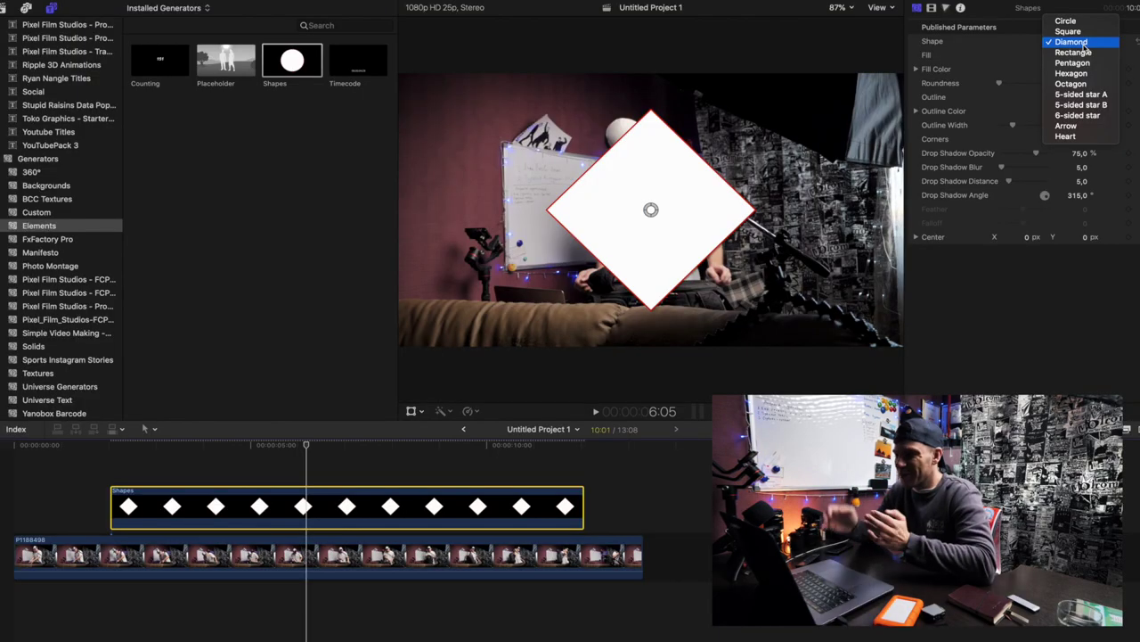
pyautogui.click(1081, 104)
pyautogui.click(1081, 42)
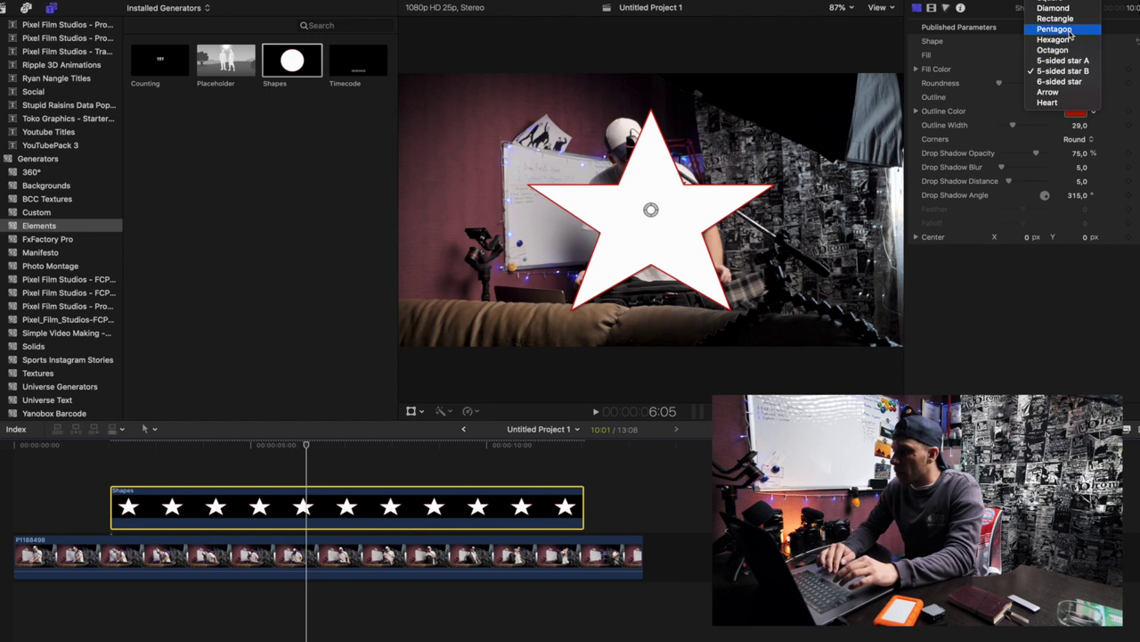
pyautogui.click(1070, 17)
# - Nudge the rectangle slightly upward in the viewer and reselect the Shapes clip
pyautogui.moveTo(652, 211); pyautogui.dragTo(650, 202)
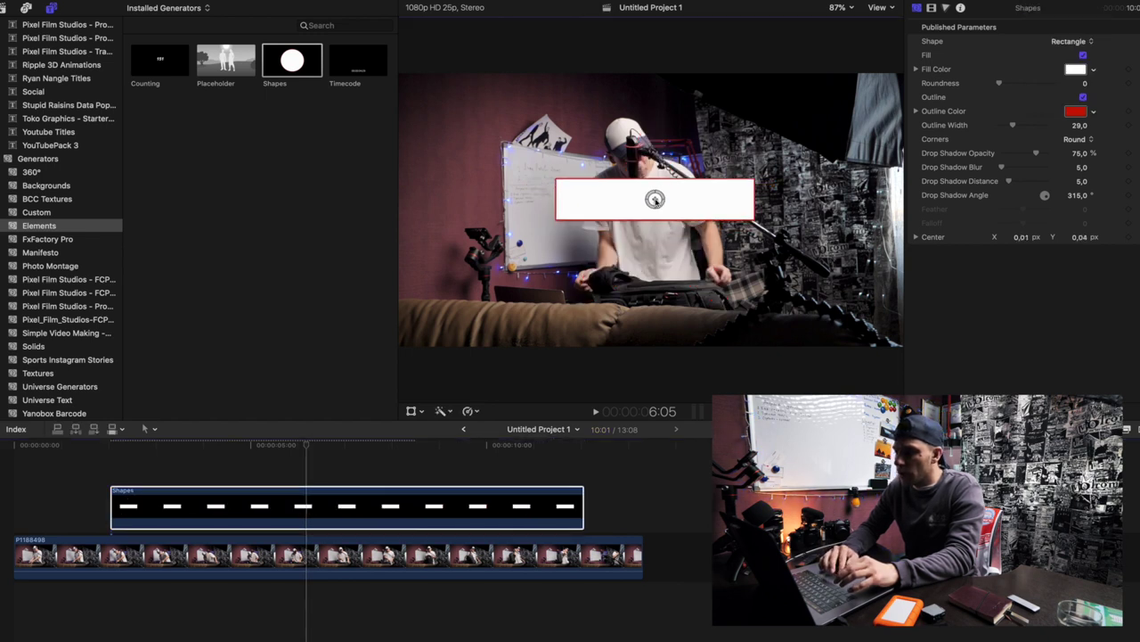
pyautogui.click(306, 481)
pyautogui.click(306, 505)
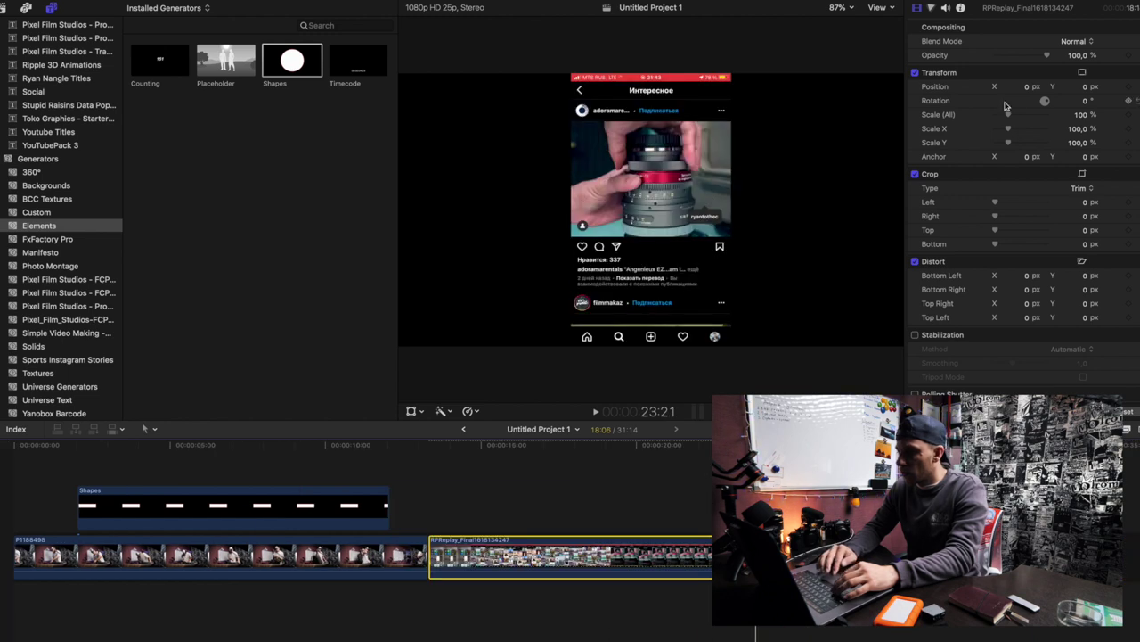
# - Enlarge the Instagram recording to 266% and darken the rectangle's fill to grey
pyautogui.moveTo(1009, 115); pyautogui.dragTo(1034, 123)
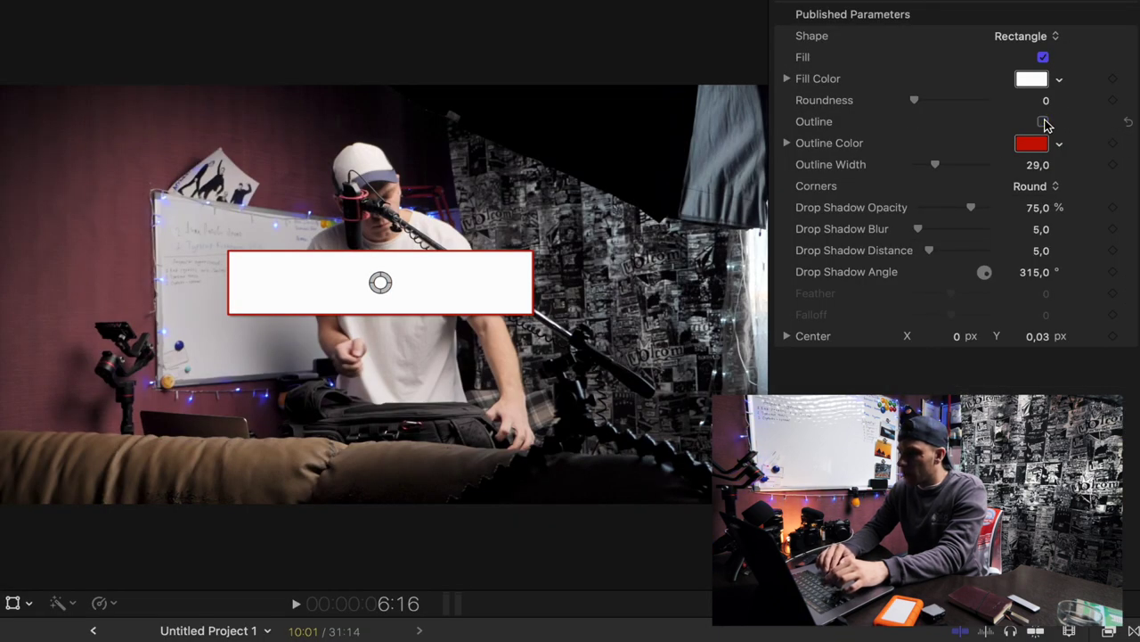
pyautogui.click(1034, 78)
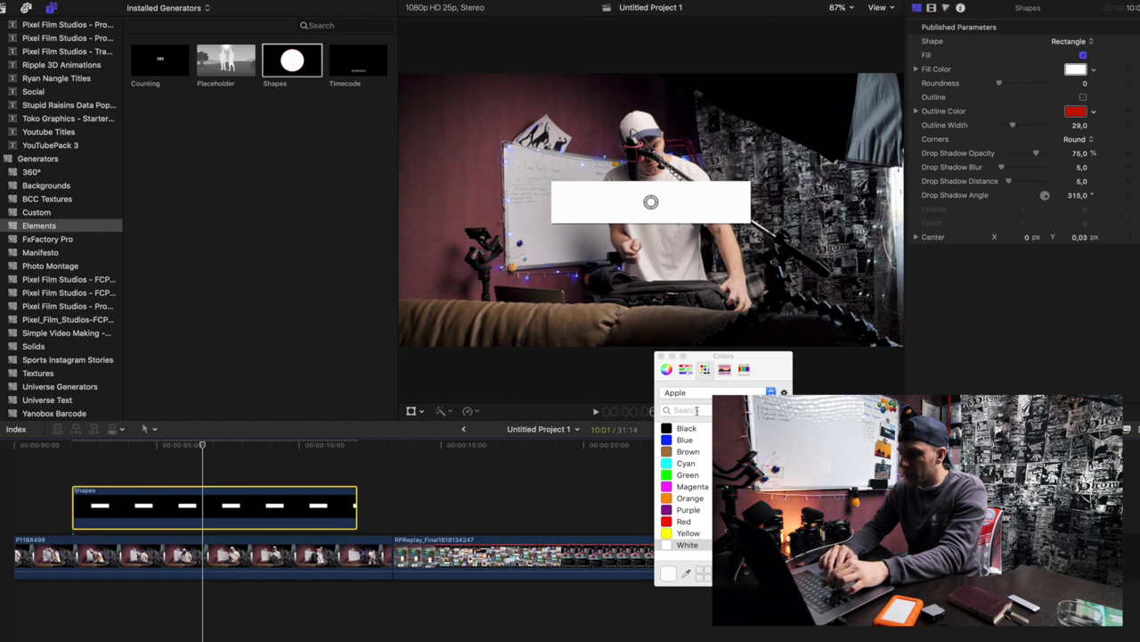
pyautogui.click(667, 368)
pyautogui.moveTo(774, 552); pyautogui.dragTo(709, 555)
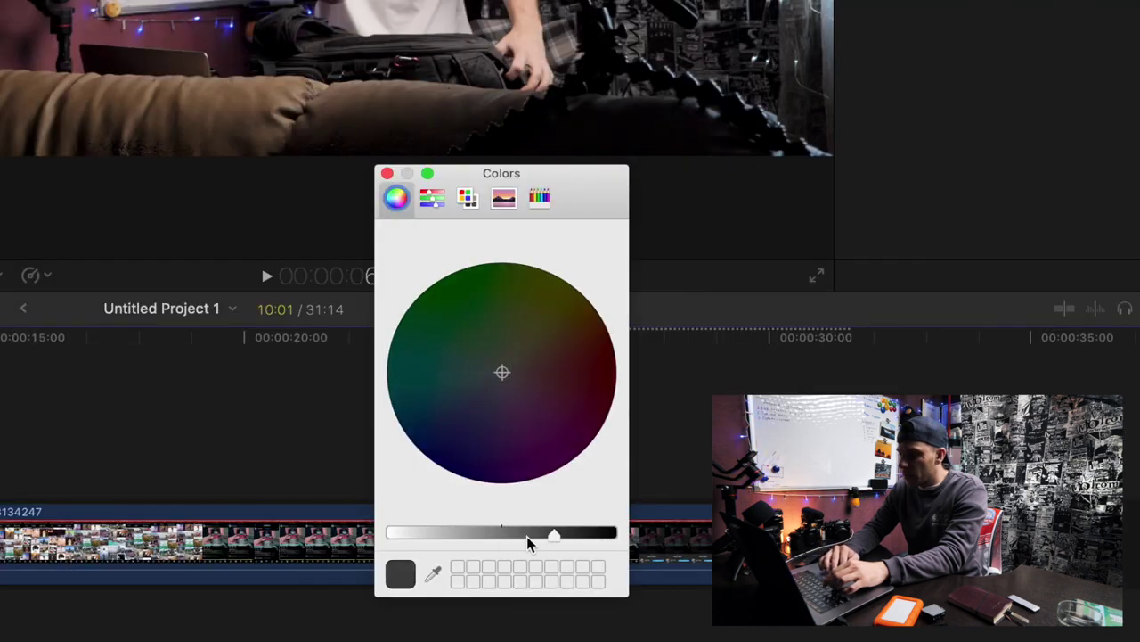
pyautogui.moveTo(478, 540); pyautogui.dragTo(541, 541)
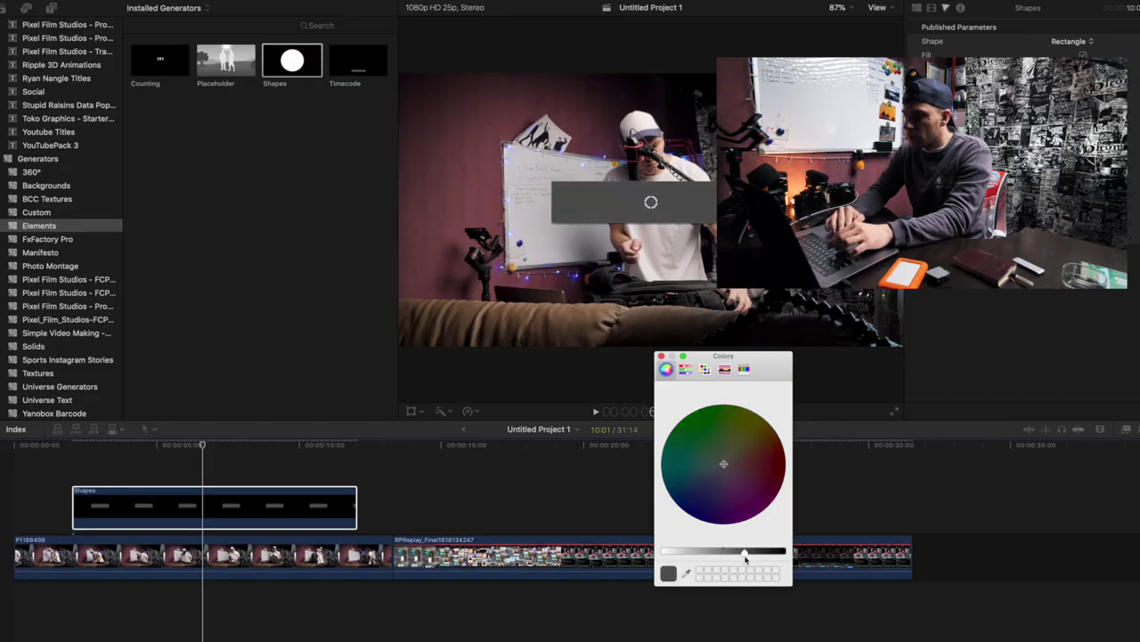
pyautogui.moveTo(766, 361); pyautogui.dragTo(1004, 285)
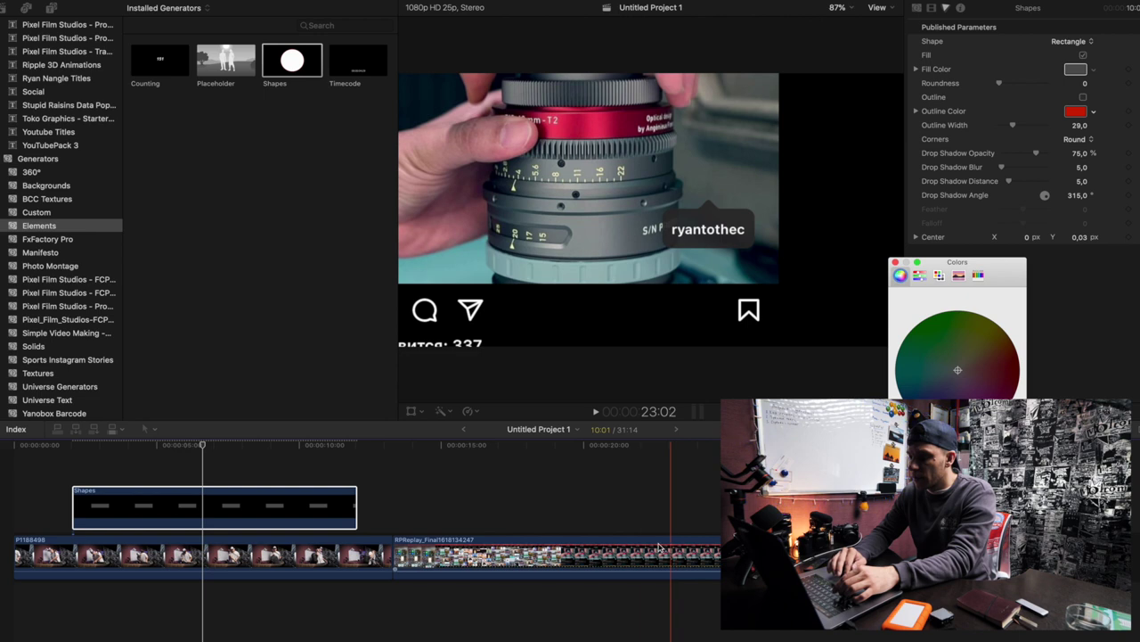
# - Add the Instagram screenshot, sample the tag bubble's grey as the fill, then disable the screenshot
pyautogui.click(652, 559)
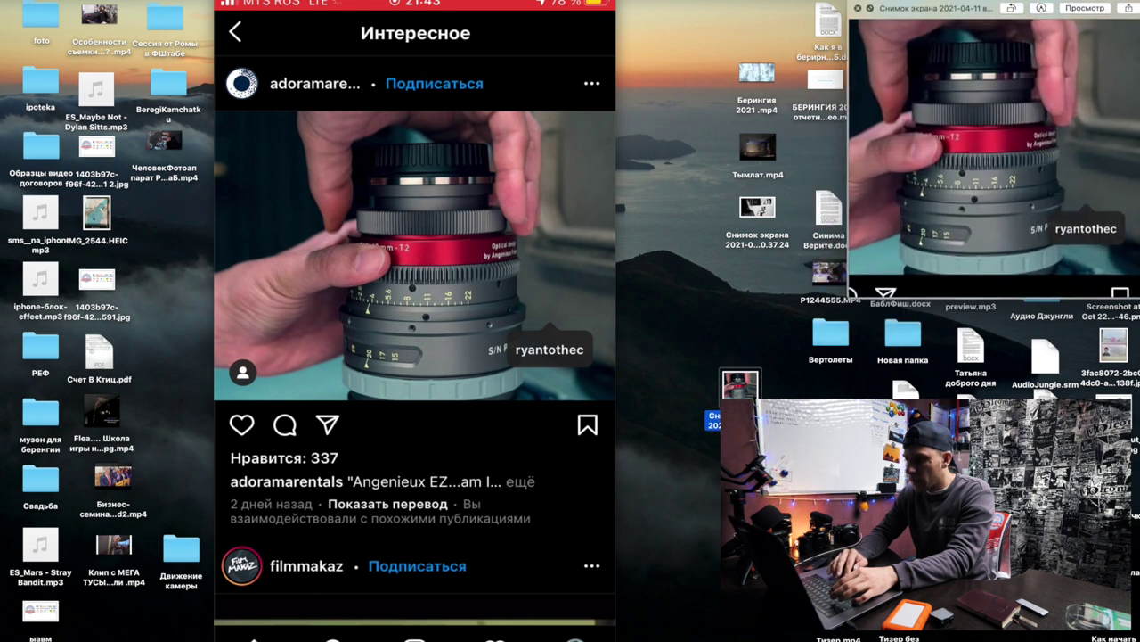
pyautogui.moveTo(740, 385); pyautogui.dragTo(312, 467)
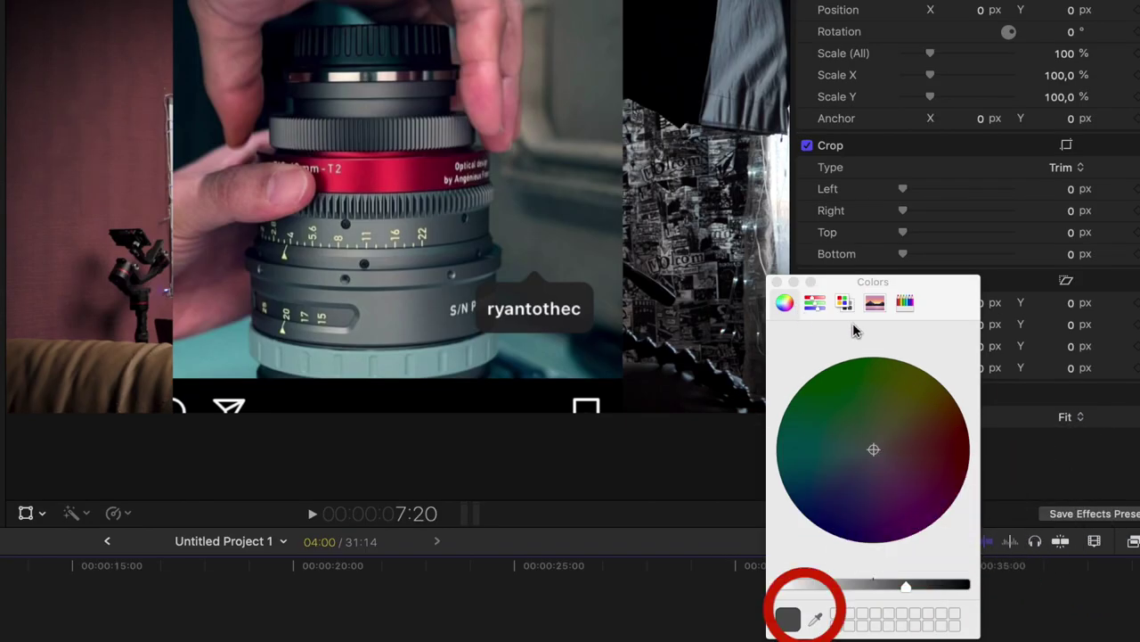
pyautogui.click(817, 620)
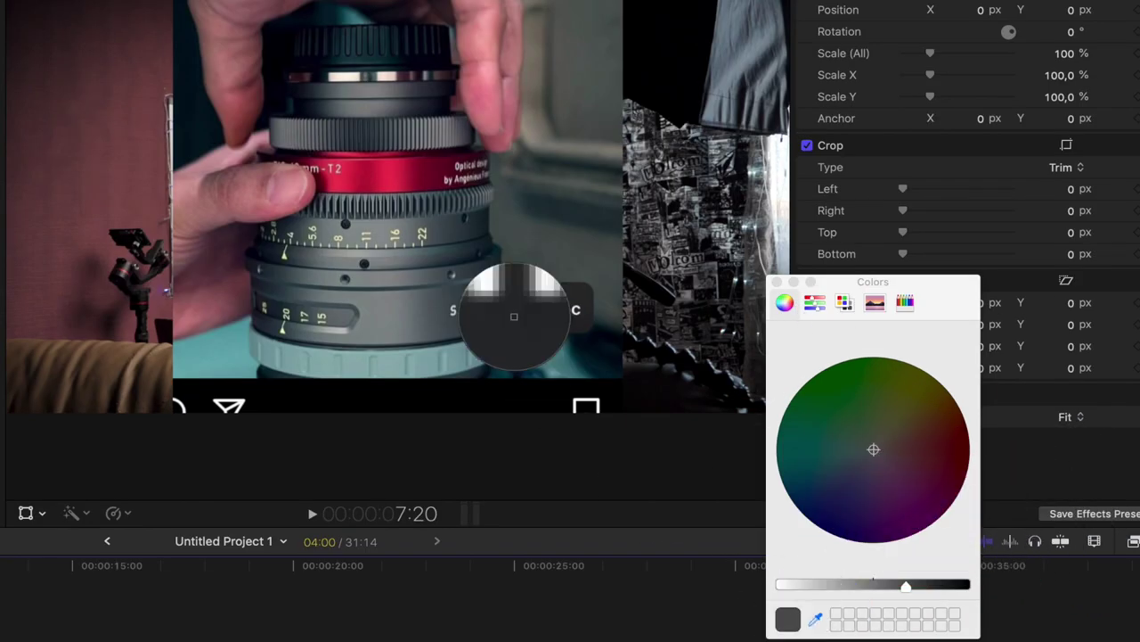
pyautogui.click(569, 301)
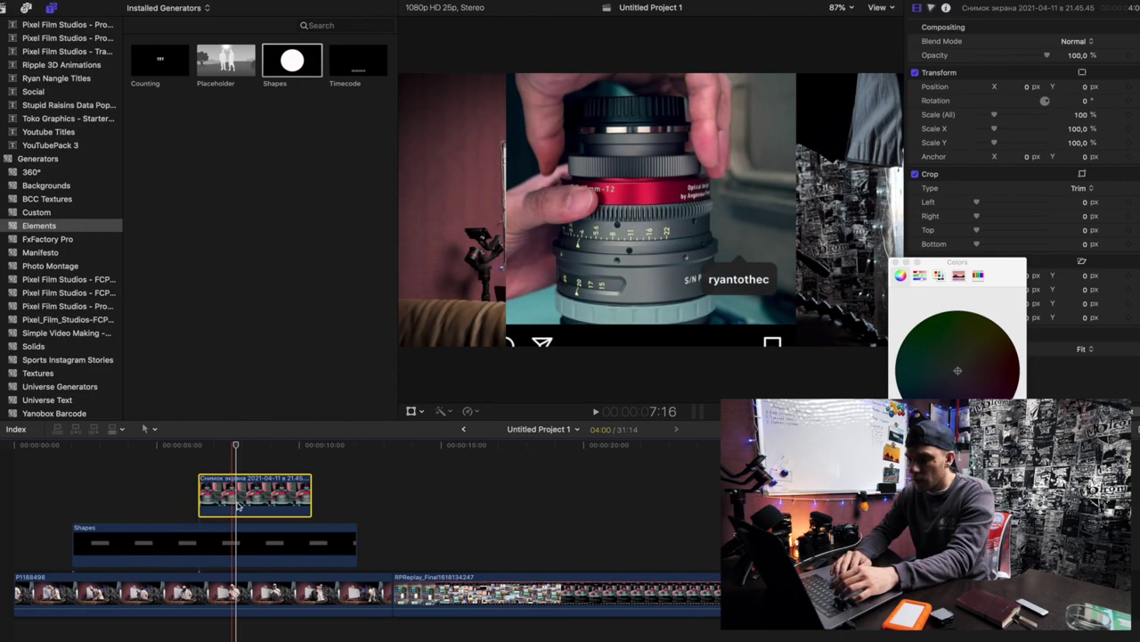
pyautogui.press('v')
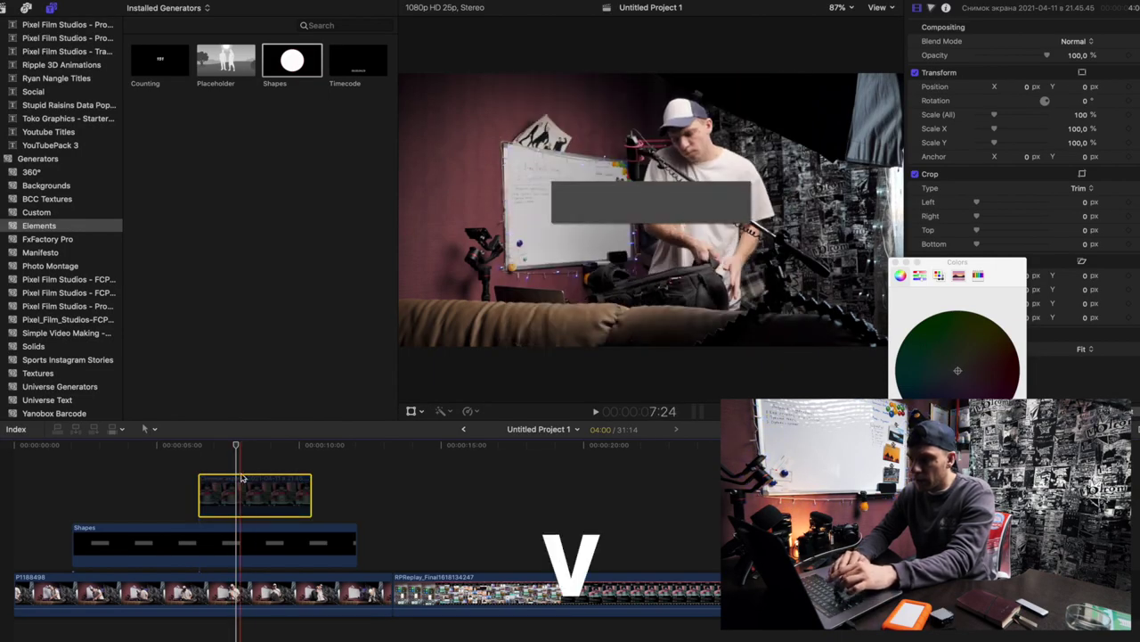
pyautogui.click(256, 544)
pyautogui.moveTo(1003, 274); pyautogui.dragTo(1048, 283)
# - Move the screenshot clip below the main footage and select the Shapes clip
pyautogui.click(941, 271)
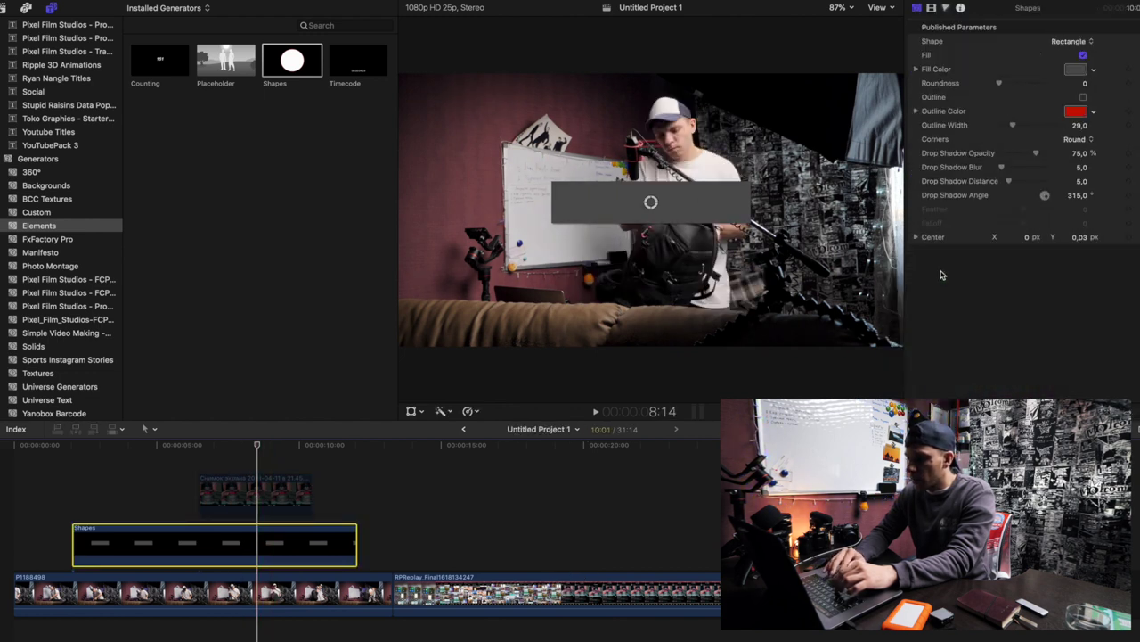
pyautogui.moveTo(254, 488); pyautogui.dragTo(254, 624)
pyautogui.click(243, 534)
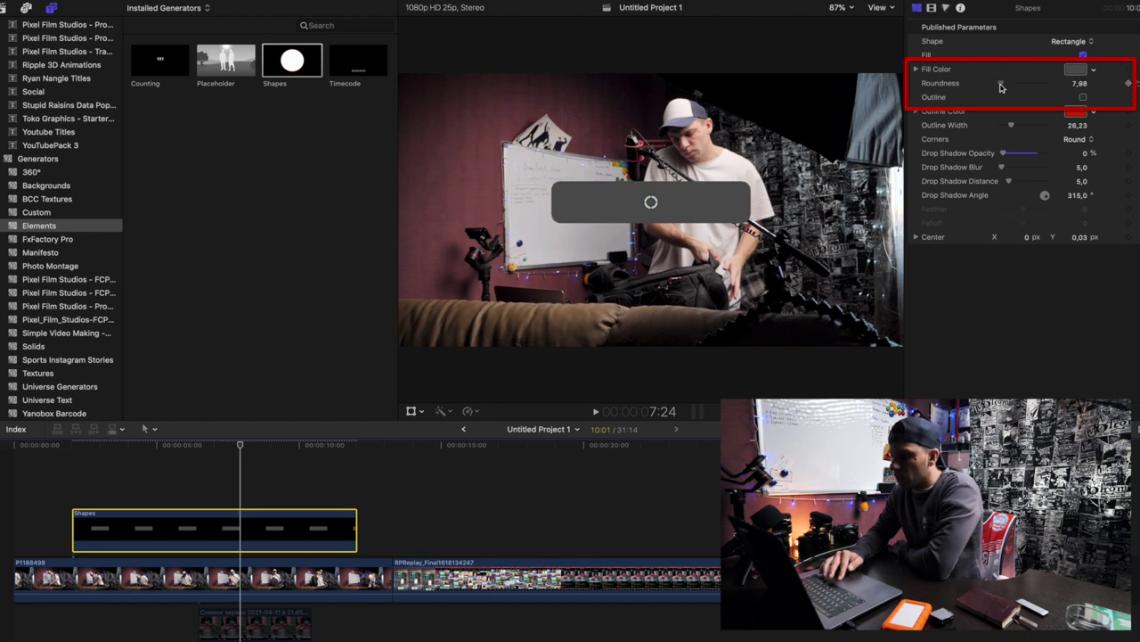
# - Remove the drop shadow and round the rectangle's corners to Roundness 10,4
pyautogui.write('6,8')
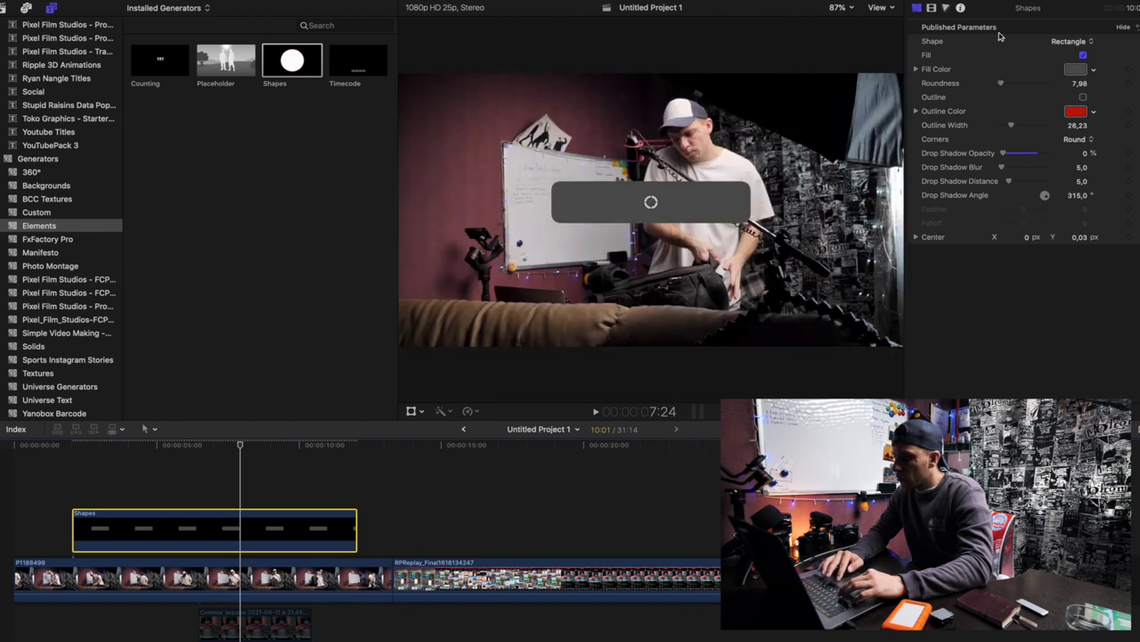
pyautogui.moveTo(88, 526)
pyautogui.mouseDown()
pyautogui.moveTo(110, 525)
pyautogui.moveTo(15, 527)
pyautogui.mouseUp()
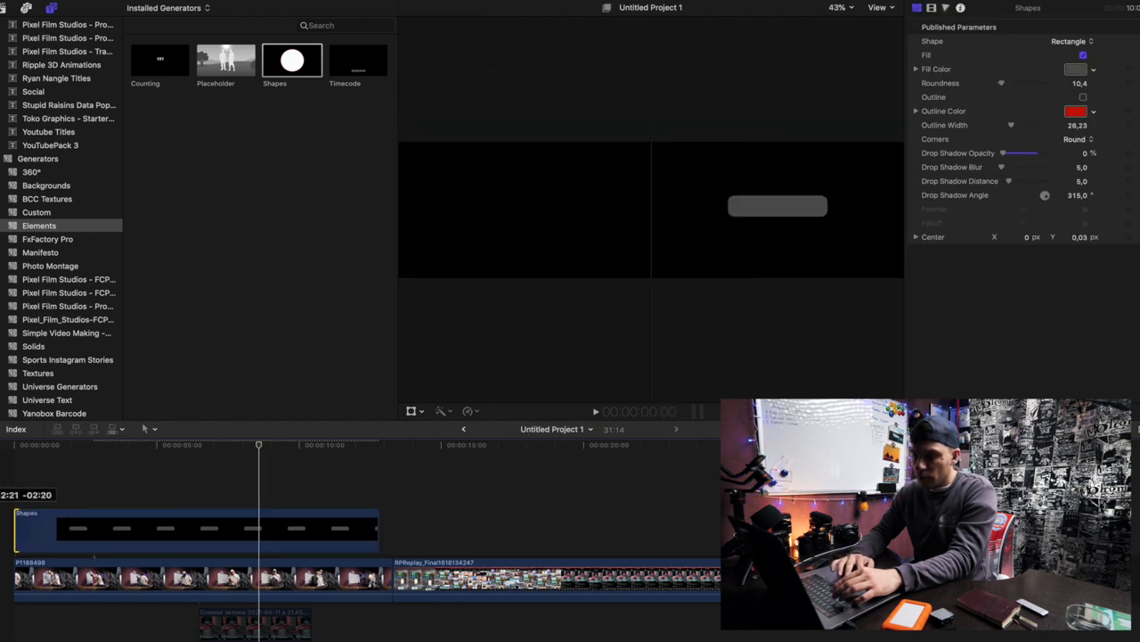
pyautogui.press('super+equal')
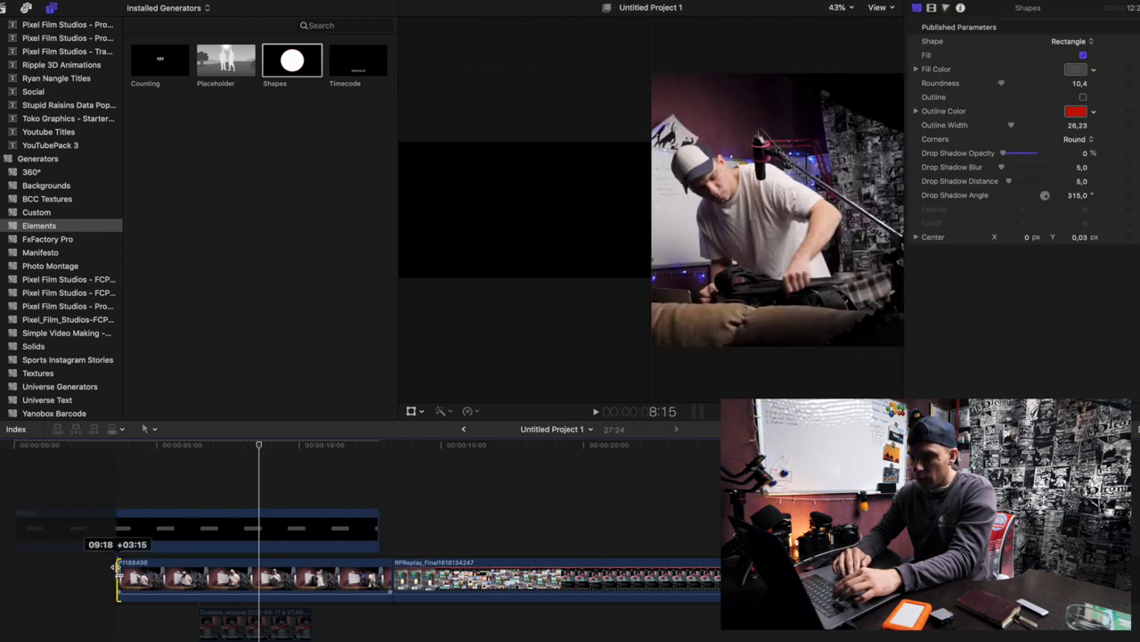
pyautogui.click(346, 528)
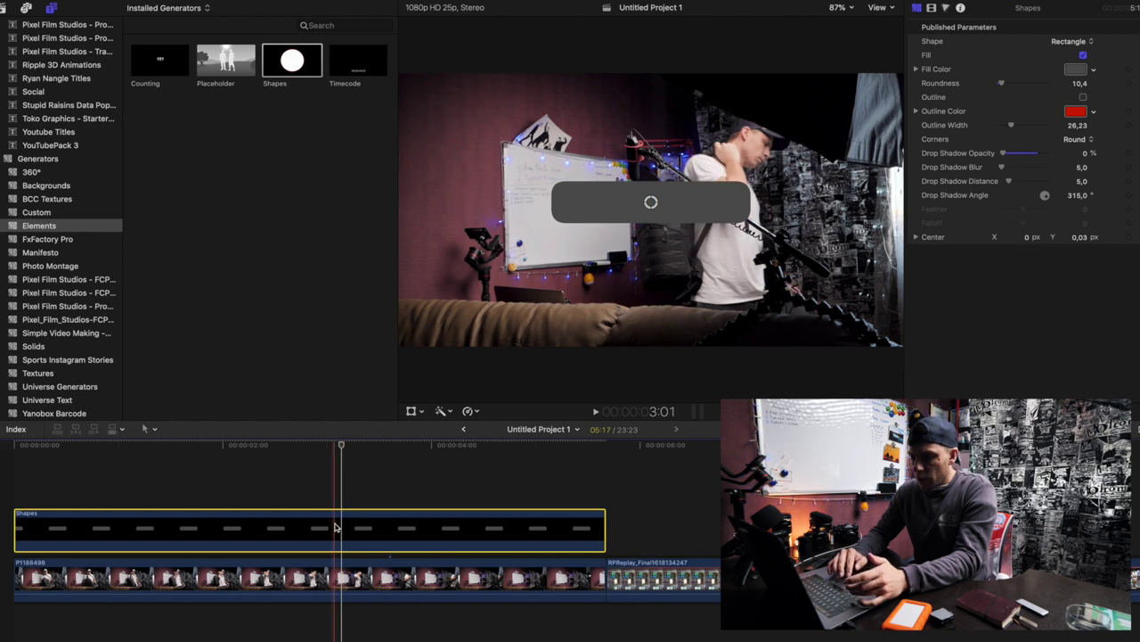
# - Duplicate the Shapes clip onto the lane above and change the copy to a Diamond
pyautogui.keyDown('alt'); pyautogui.moveTo(335, 527); pyautogui.dragTo(334, 492); pyautogui.keyUp('alt')
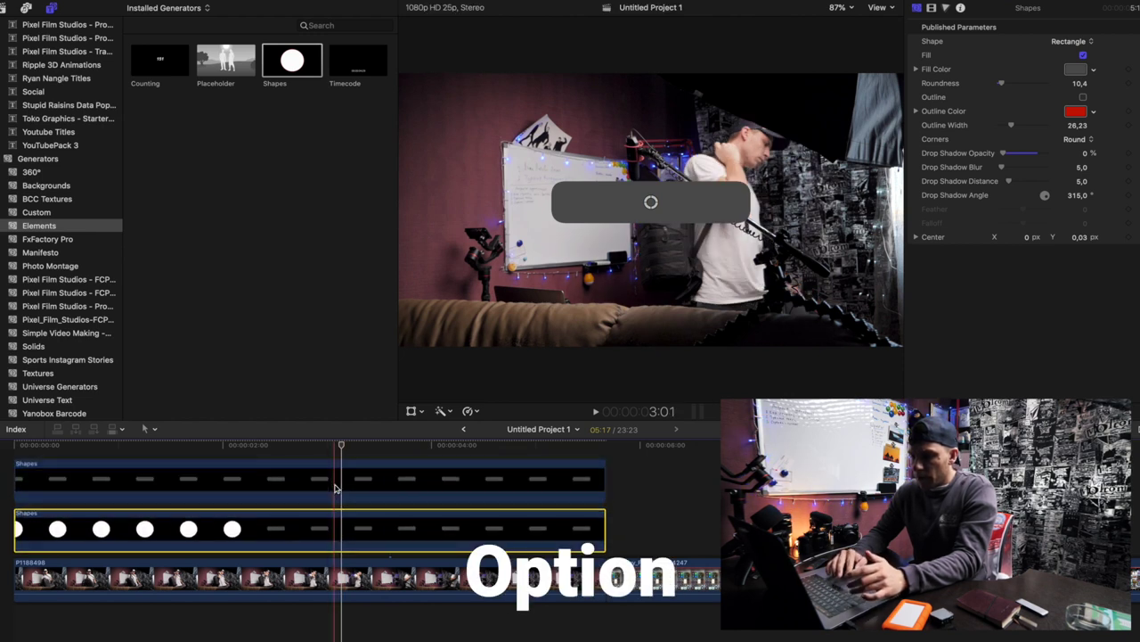
pyautogui.click(326, 495)
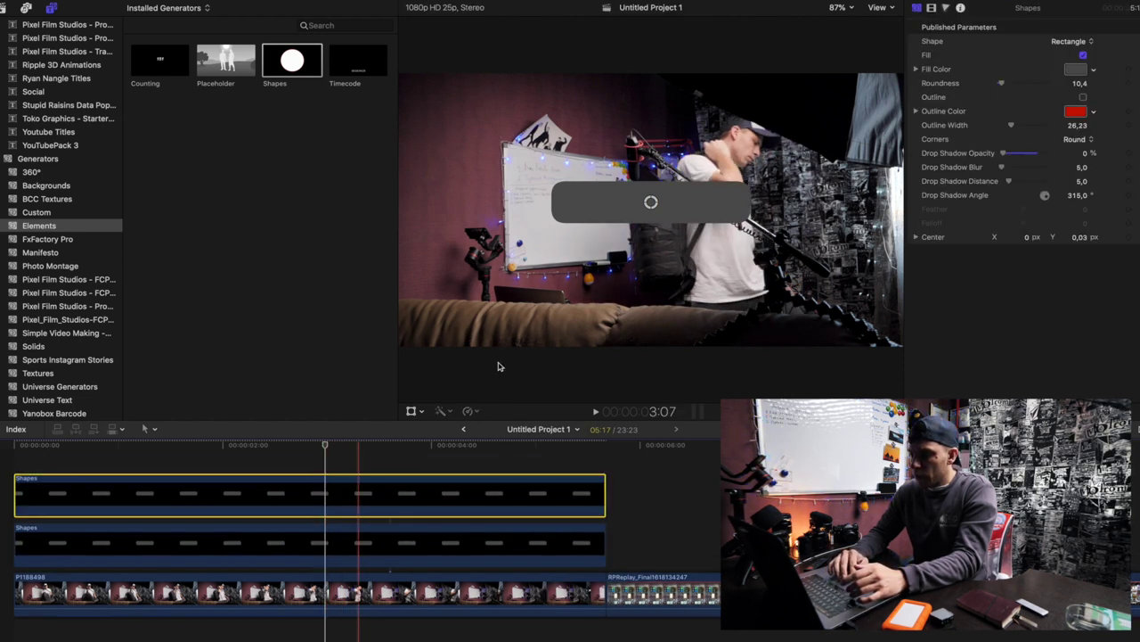
pyautogui.moveTo(656, 234); pyautogui.dragTo(650, 281)
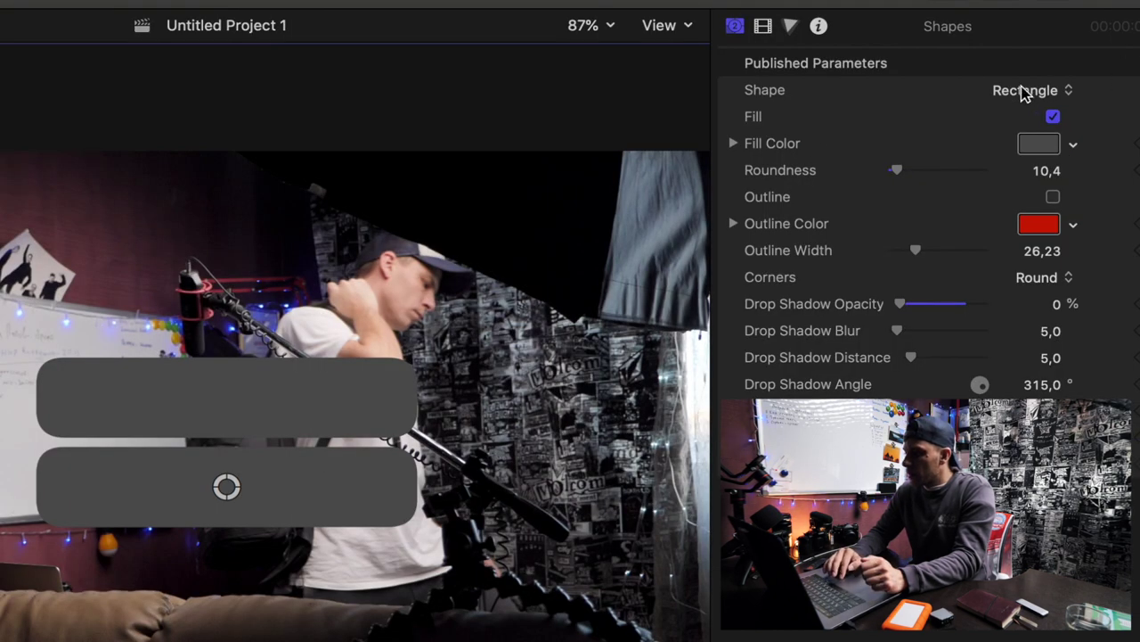
pyautogui.click(1024, 93)
pyautogui.click(1035, 75)
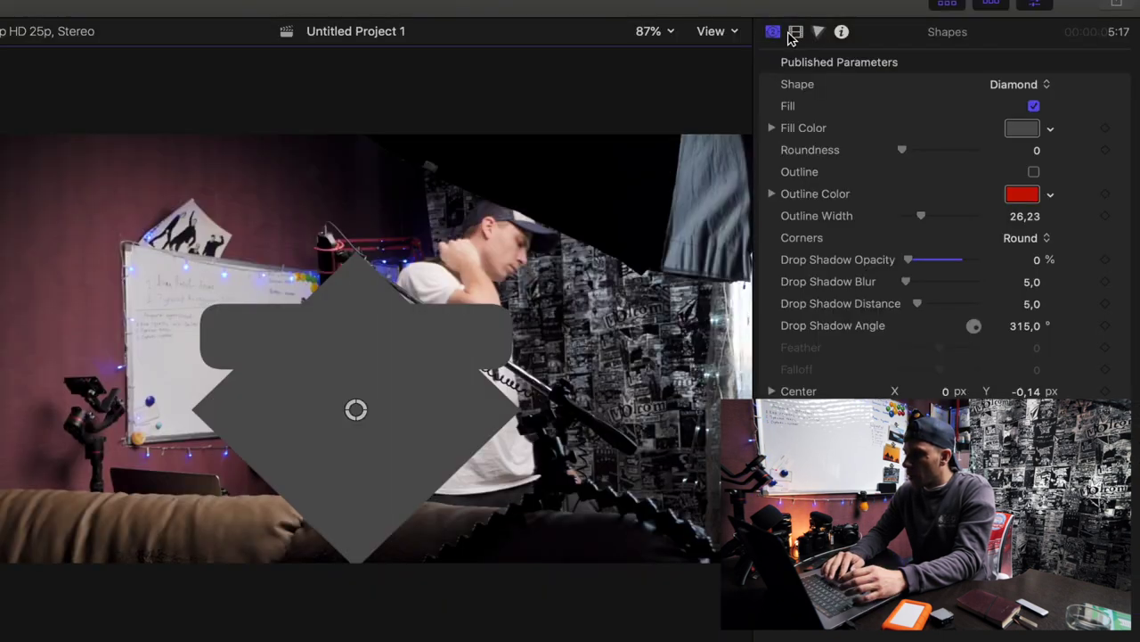
# - Scale the diamond to 30% and tuck its tip into the rectangle's top edge
pyautogui.click(919, 9)
pyautogui.click(774, 33)
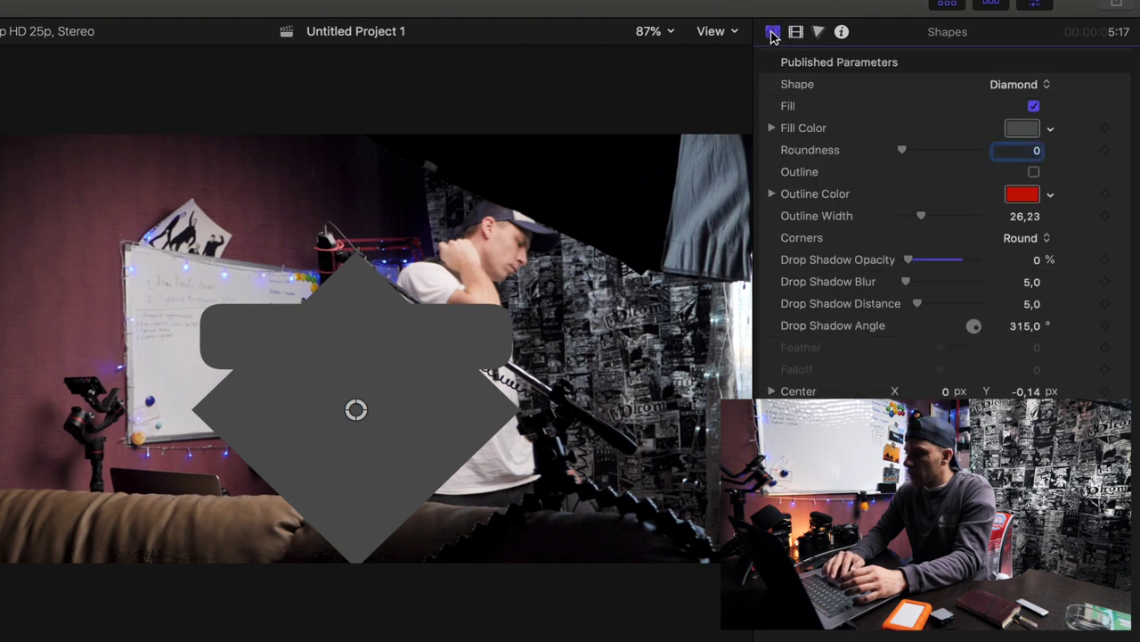
pyautogui.click(797, 32)
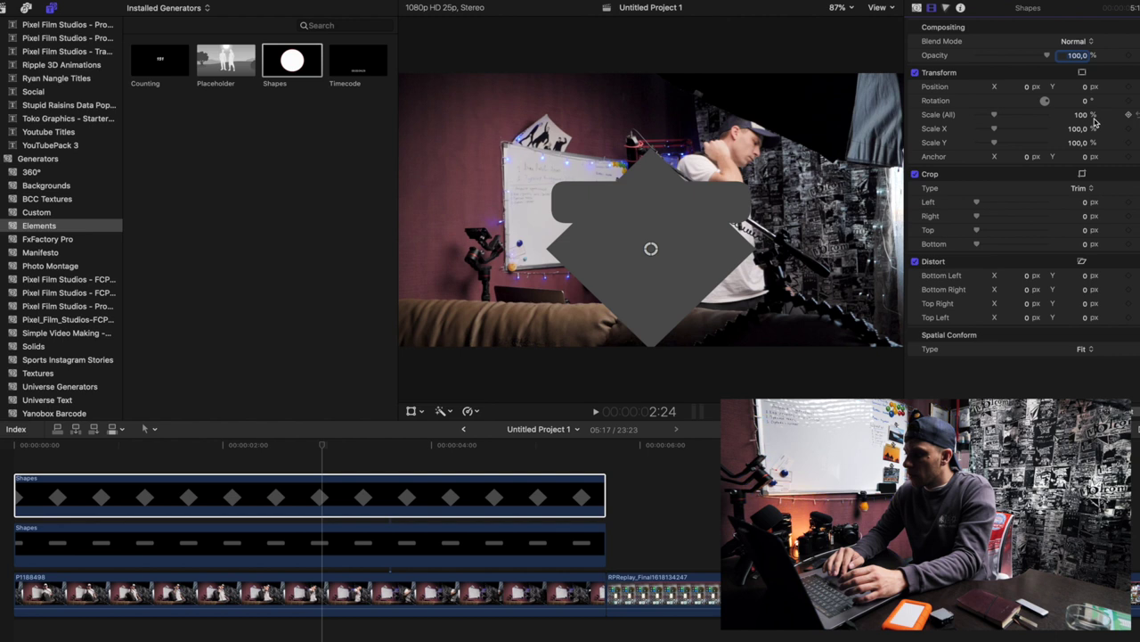
pyautogui.click(1093, 116)
pyautogui.write('30')
pyautogui.press('Return')
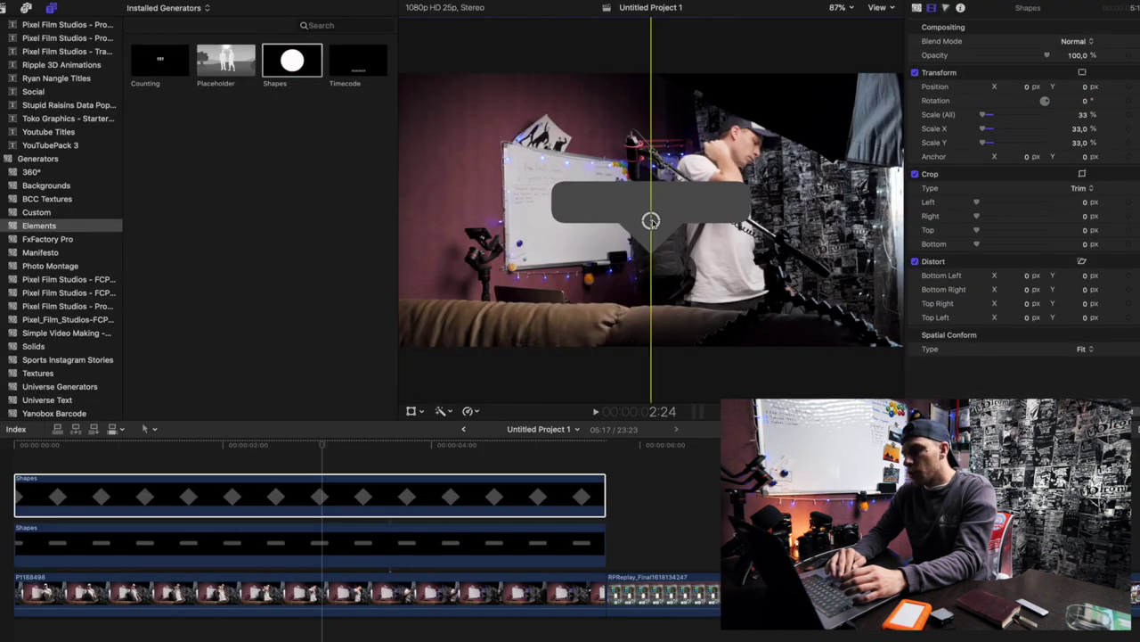
pyautogui.moveTo(650, 220); pyautogui.dragTo(650, 192)
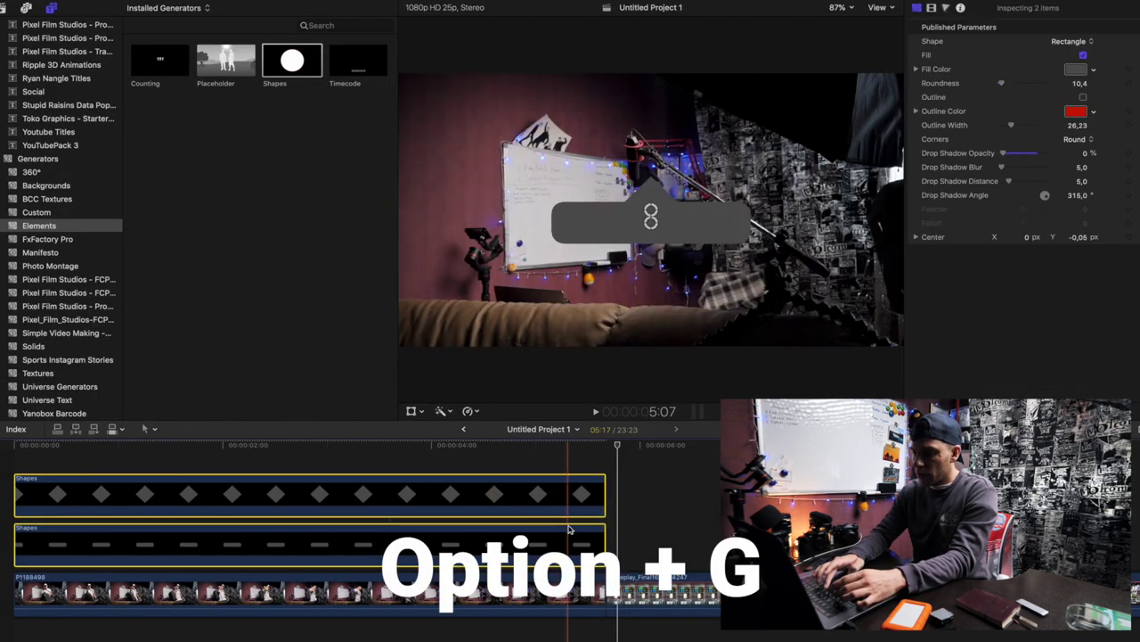
# - Group the rectangle and diamond Shapes clips into a compound clip named 'титр'
pyautogui.hotkey('alt', 'g')
pyautogui.write('nbn')
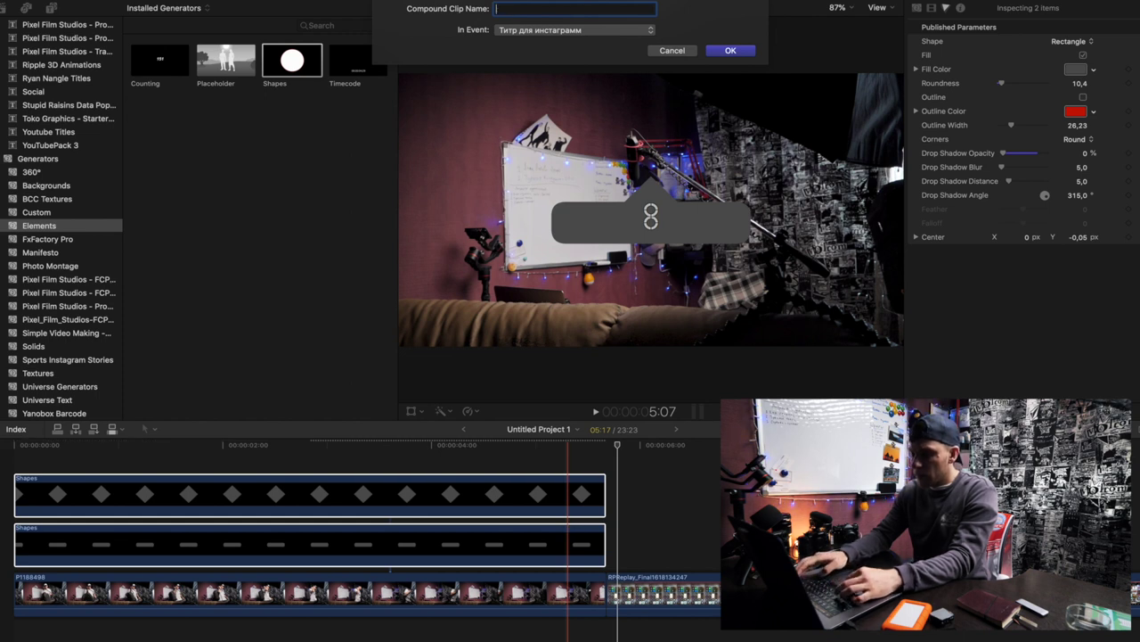
pyautogui.press('Return')
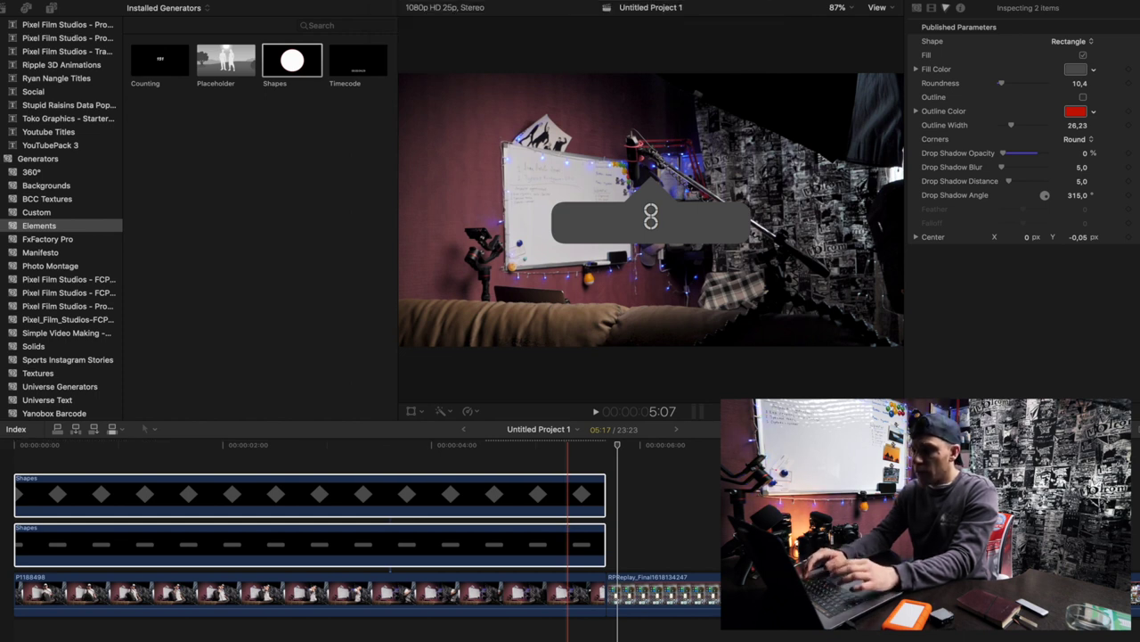
pyautogui.press('super+minus')
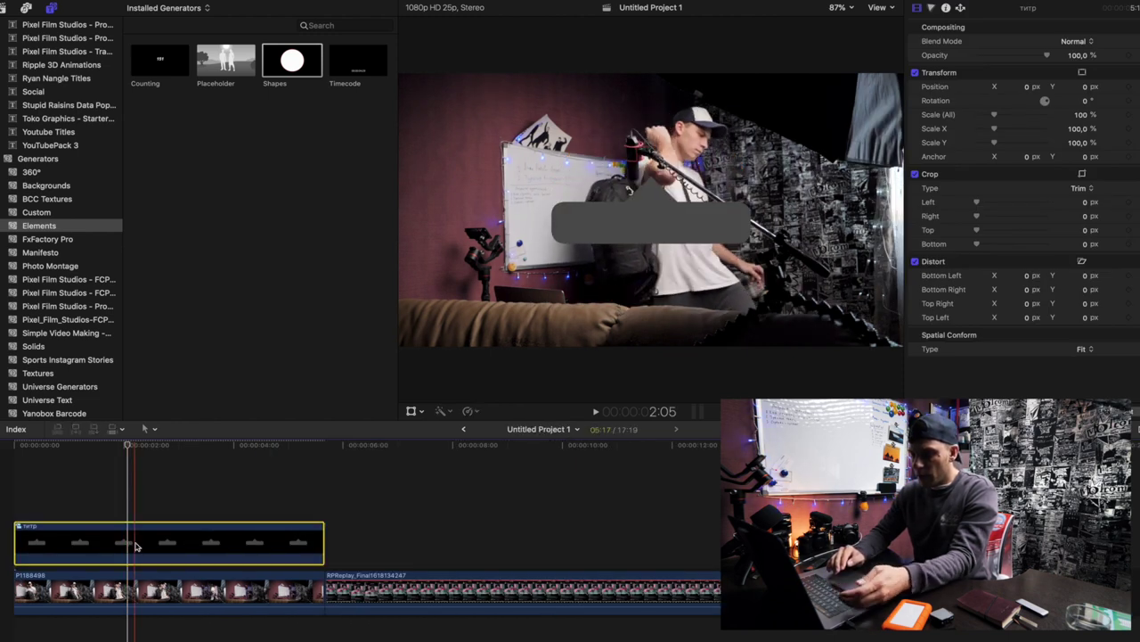
# - Add a Basic Title trimmed to the bubble's length and type the creator's Instagram handle
pyautogui.hotkey('ctrl', 't')
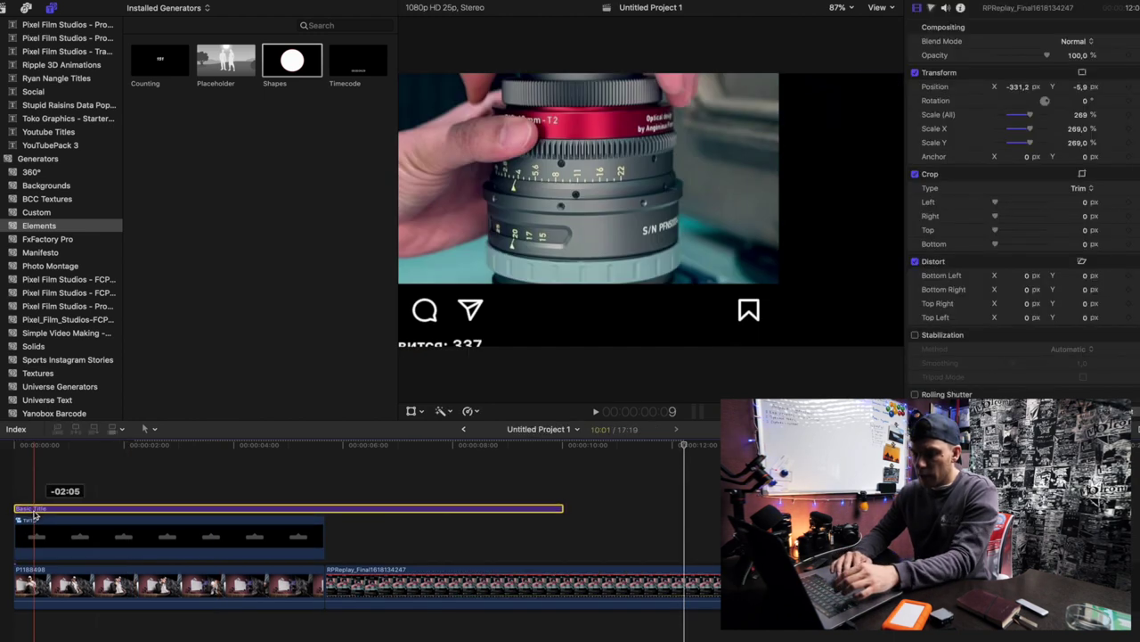
pyautogui.moveTo(561, 508); pyautogui.dragTo(325, 508)
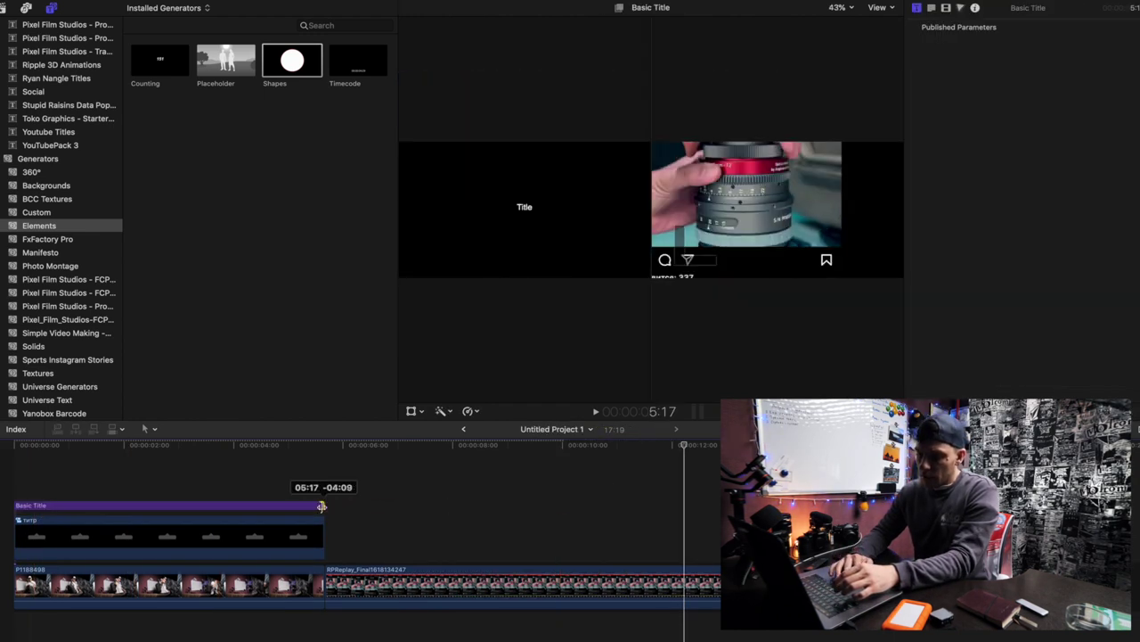
pyautogui.press('super+equal')
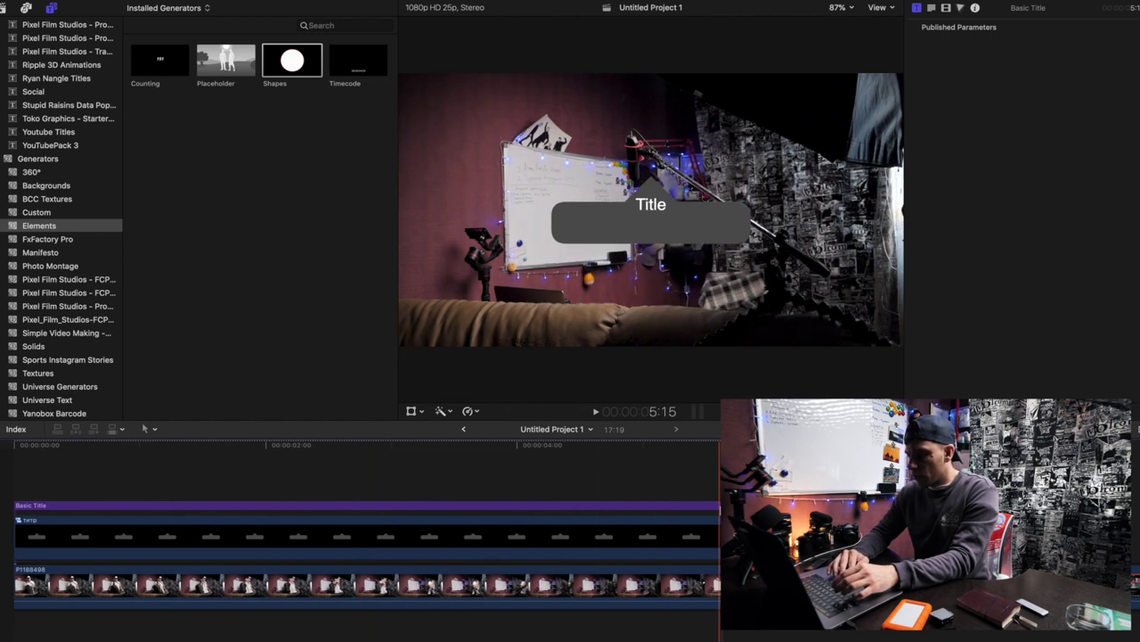
pyautogui.doubleClick(358, 505)
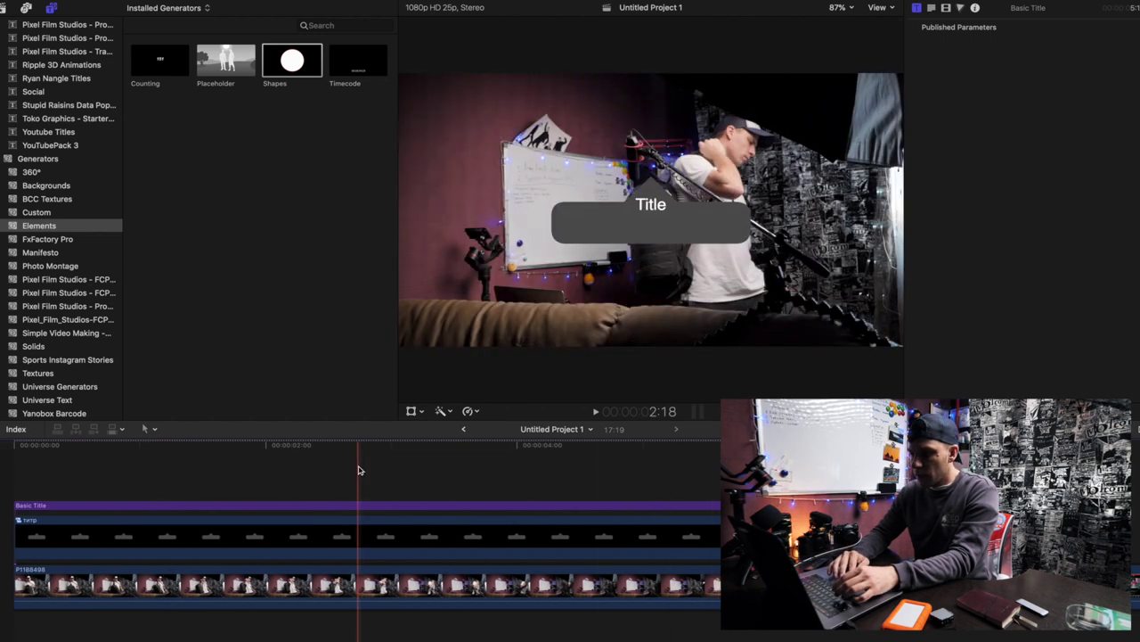
pyautogui.write('@')
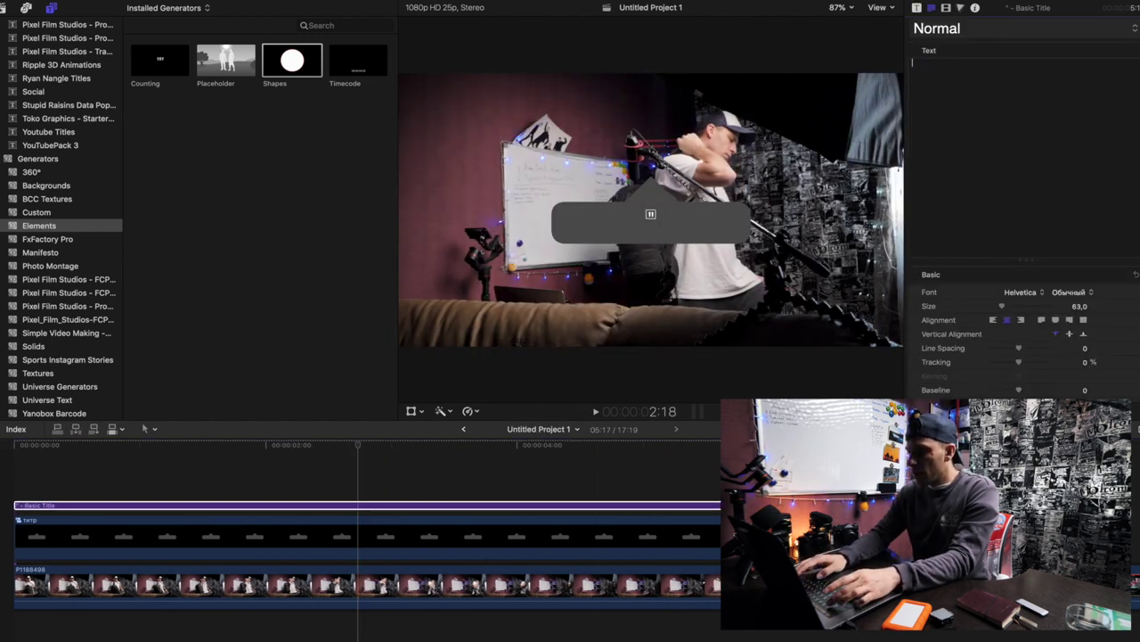
pyautogui.write('di_pan')
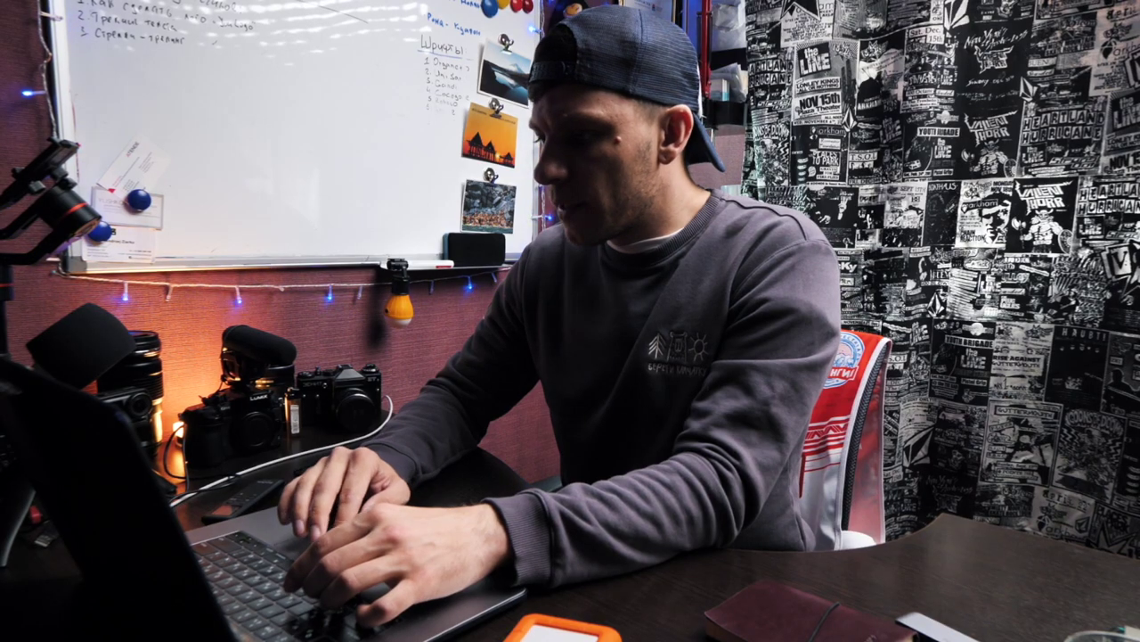
pyautogui.write('ov')
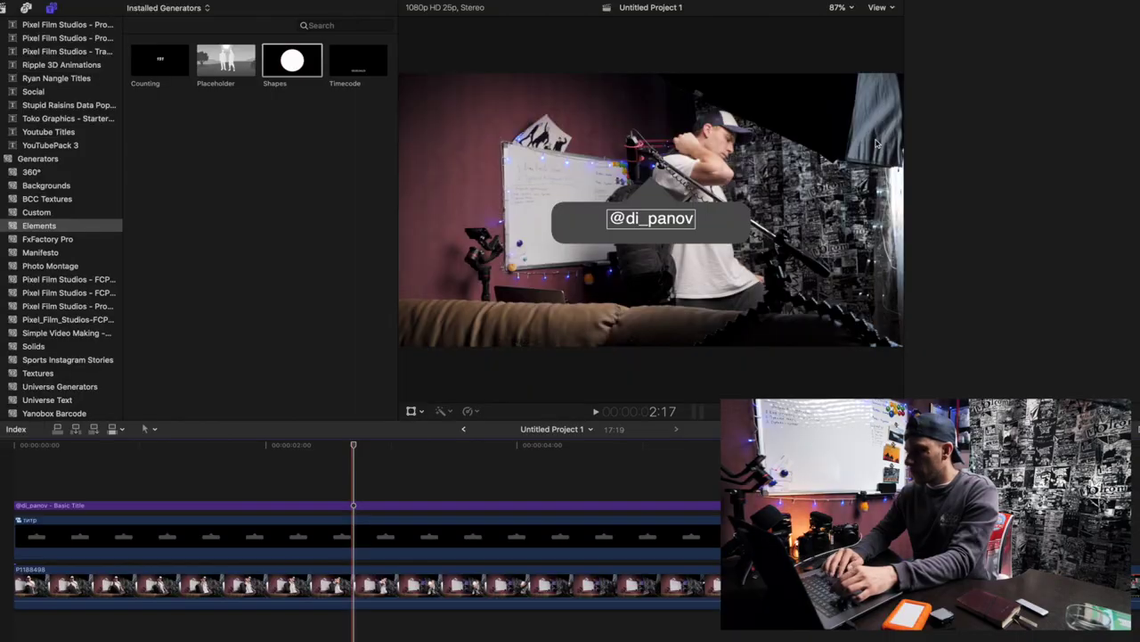
# - Set the title font to Roboto Bold and enlarge the text to size 99
pyautogui.press('super+4')
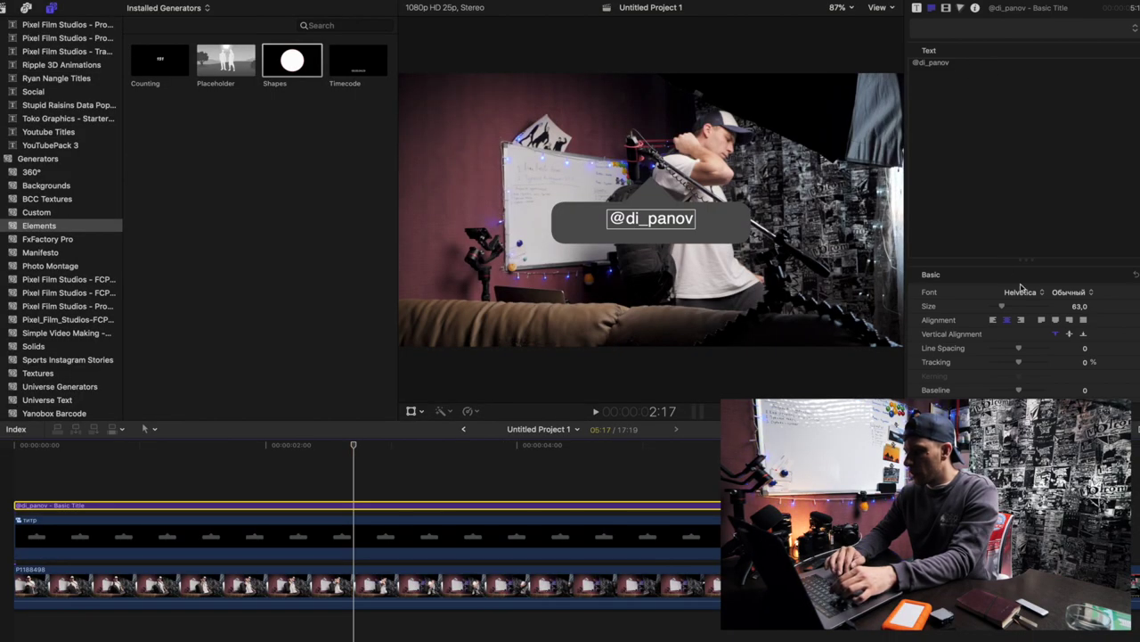
pyautogui.click(1022, 292)
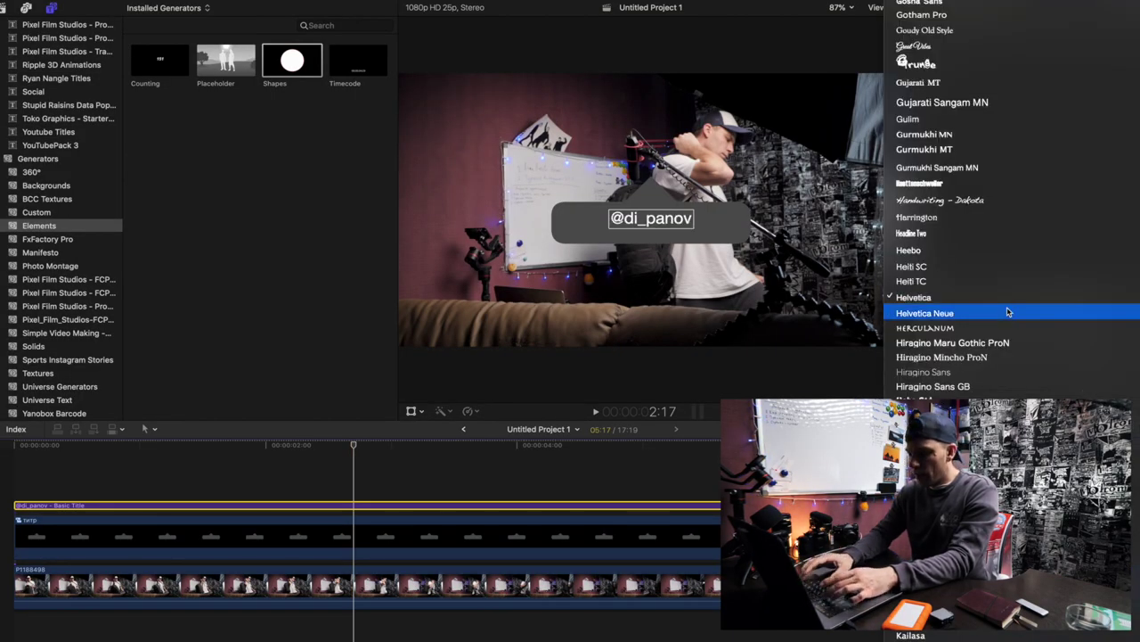
pyautogui.scroll(-10, 1009, 312)
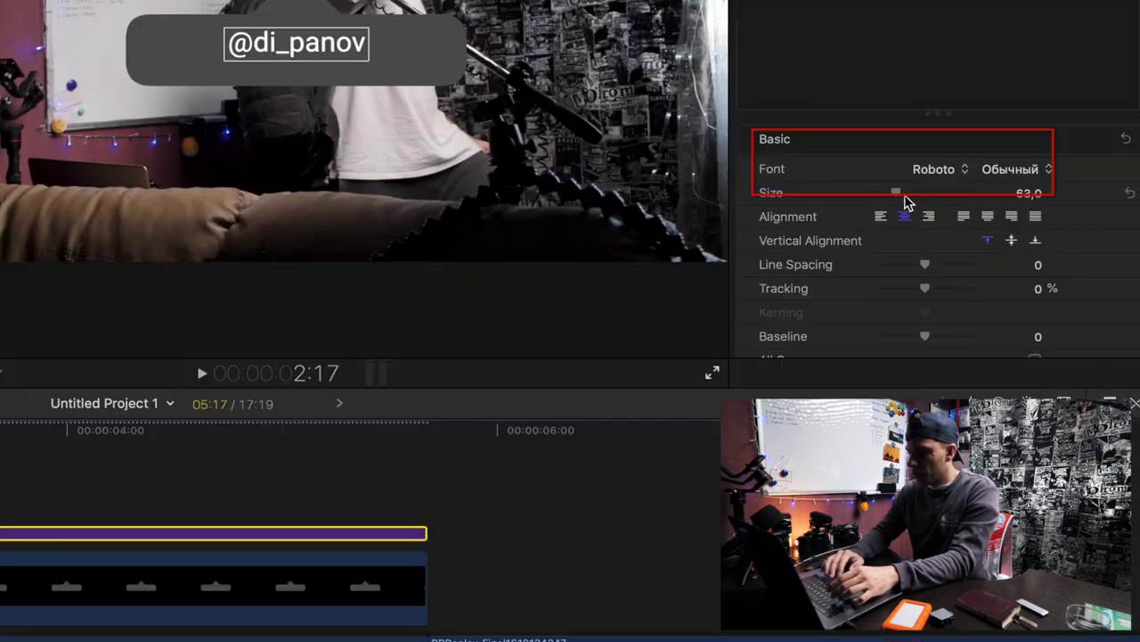
pyautogui.click(1015, 168)
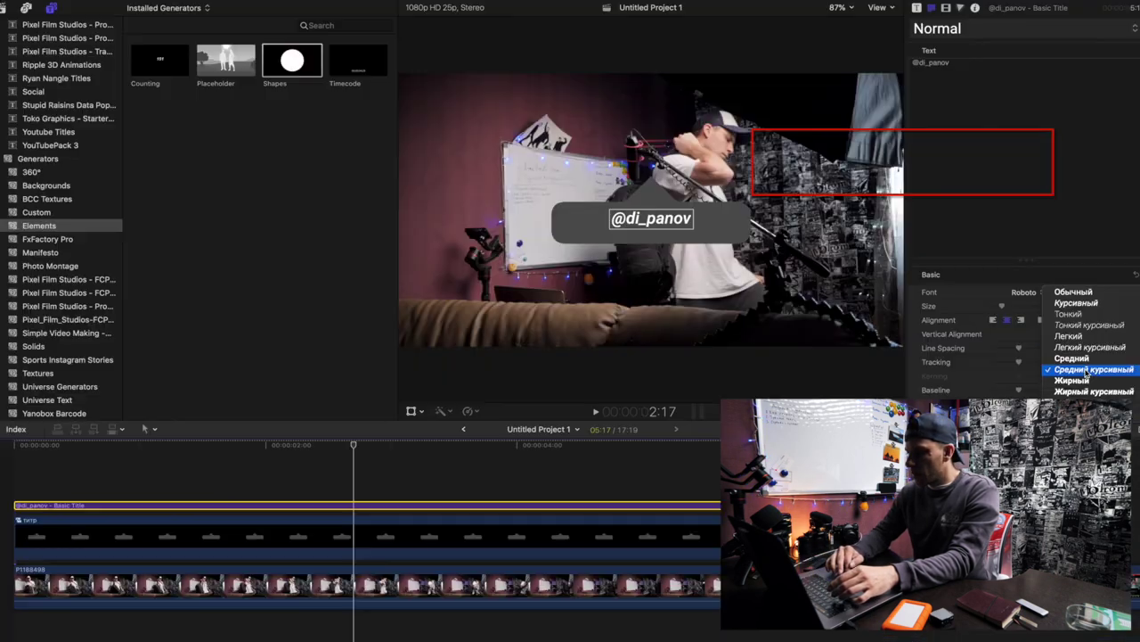
pyautogui.click(1039, 312)
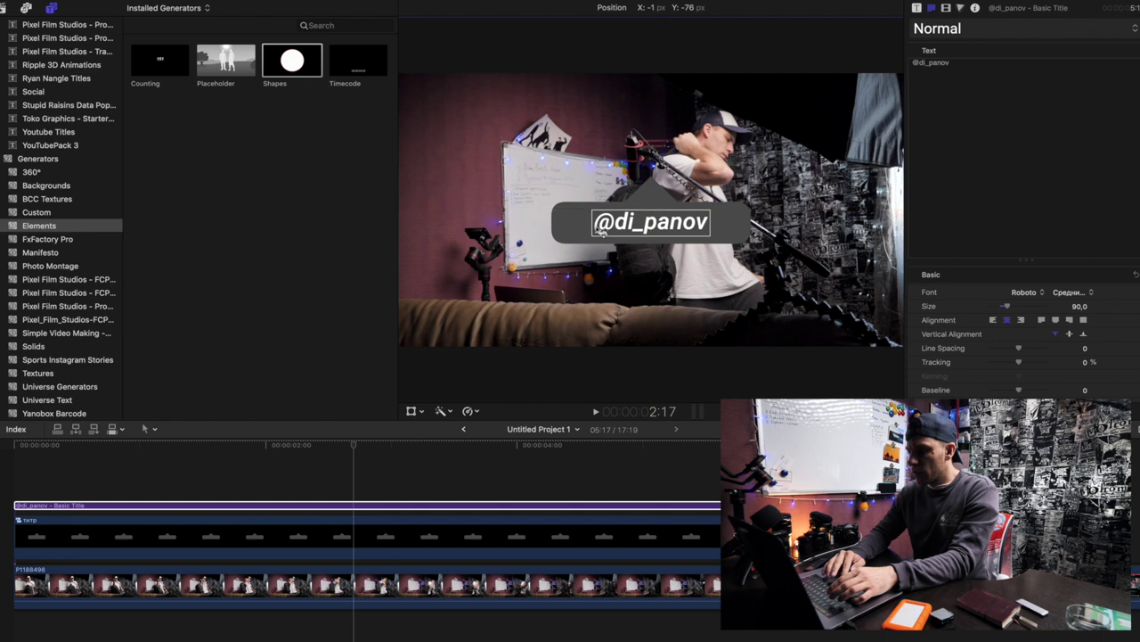
pyautogui.click(1073, 294)
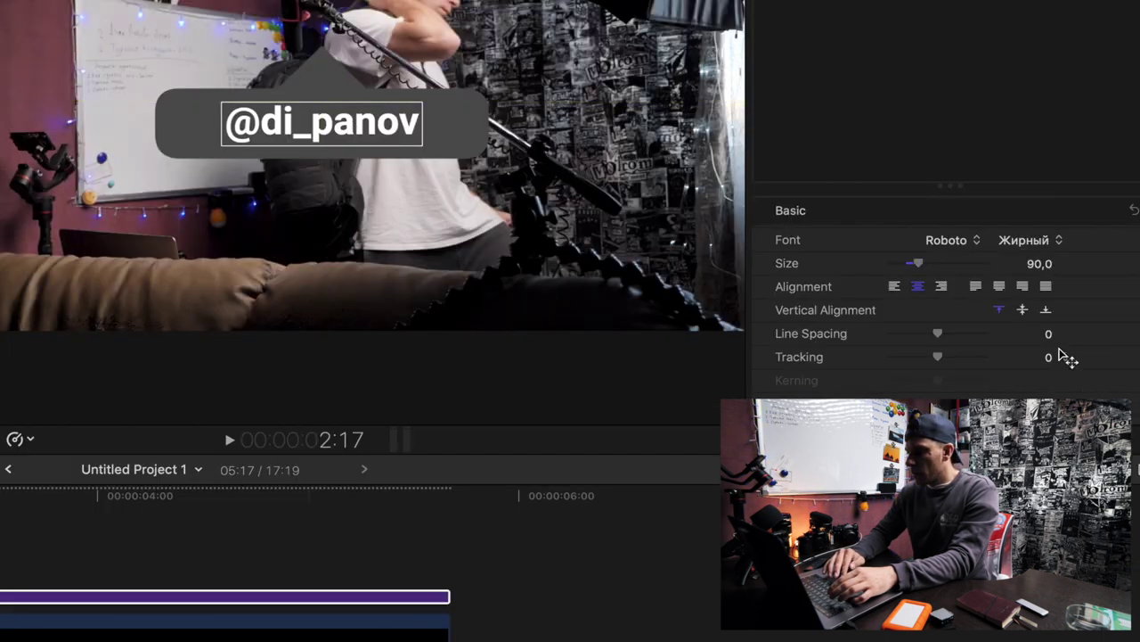
pyautogui.moveTo(918, 267); pyautogui.dragTo(923, 270)
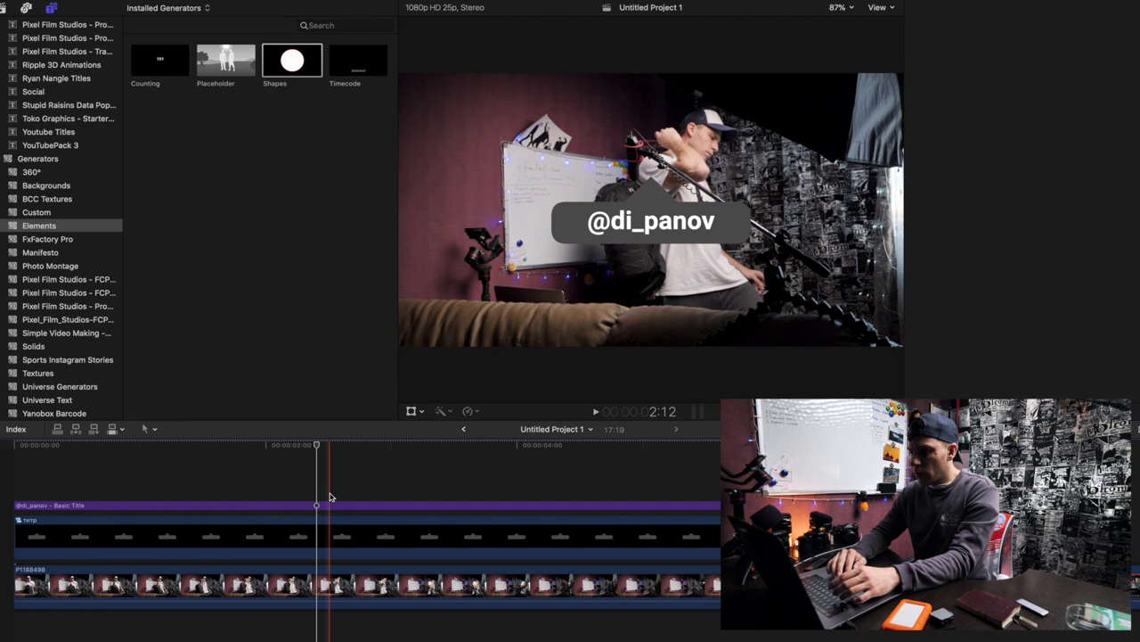
# - Group the title and bubble into compound clip 'Титр в инстанграм' in the Титр для инстаграмм event
pyautogui.moveTo(717, 557); pyautogui.dragTo(508, 449)
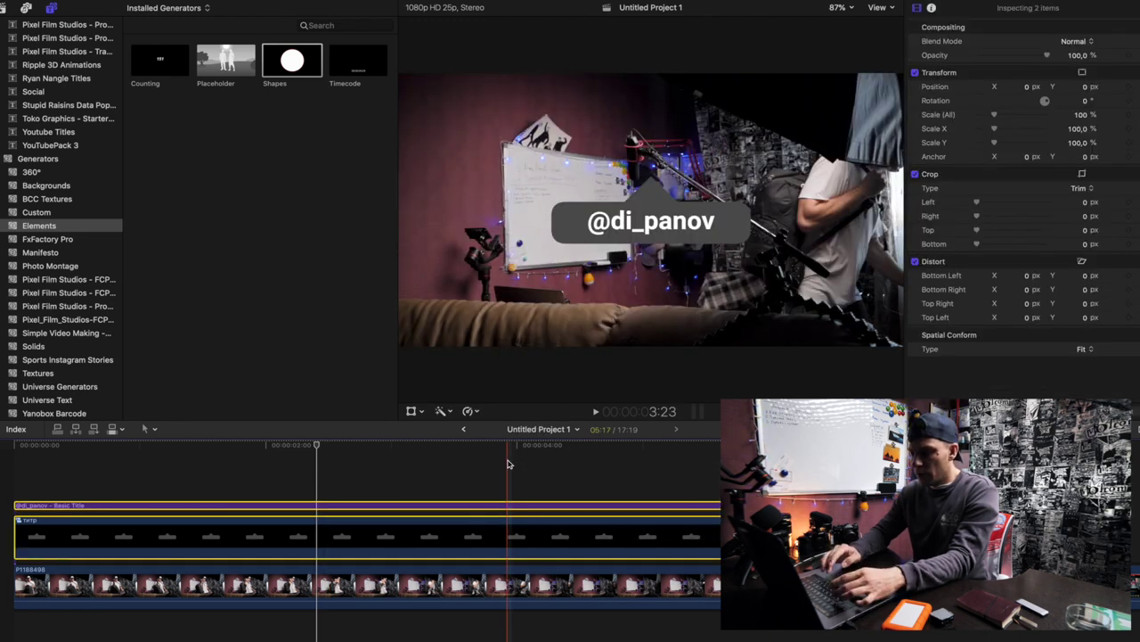
pyautogui.hotkey('alt', 'g')
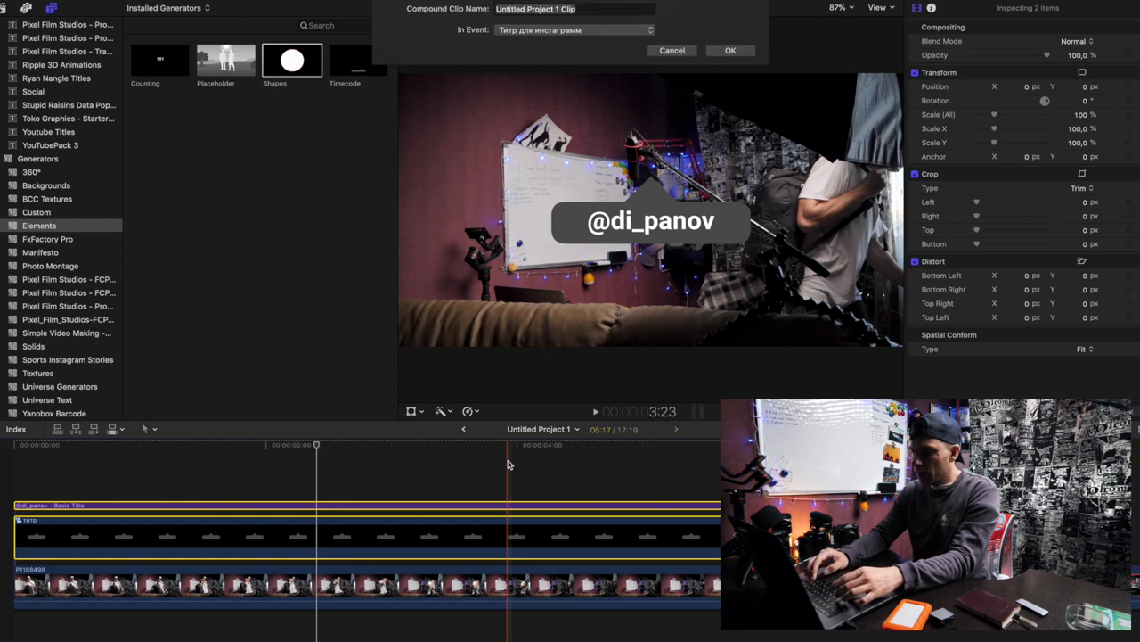
pyautogui.write('Nb')
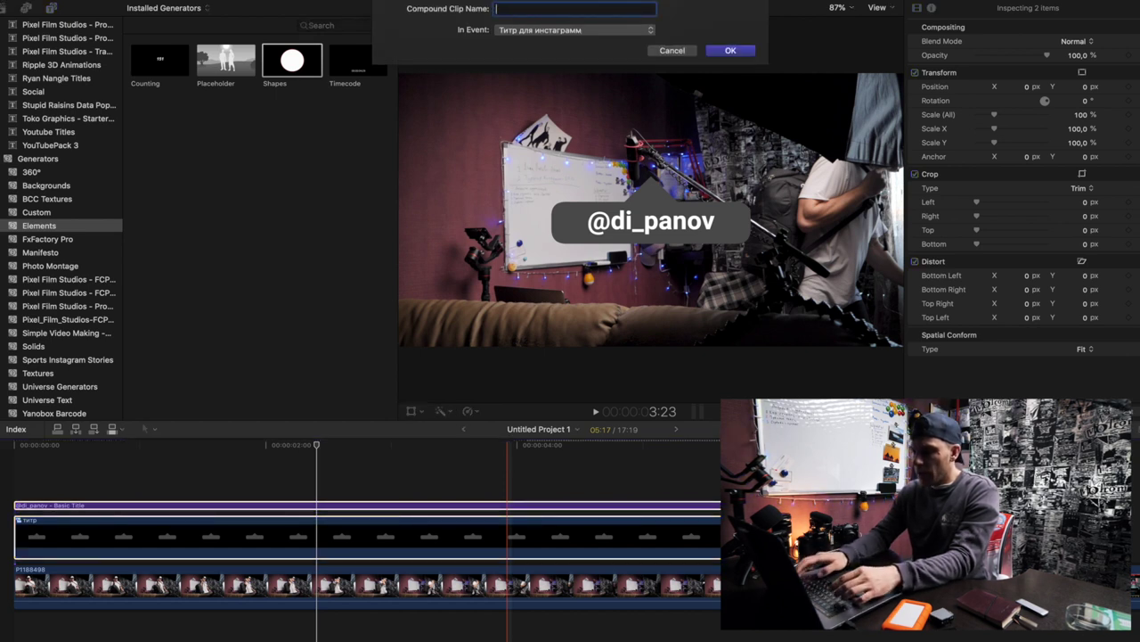
pyautogui.write('Титр в инстанрамм')
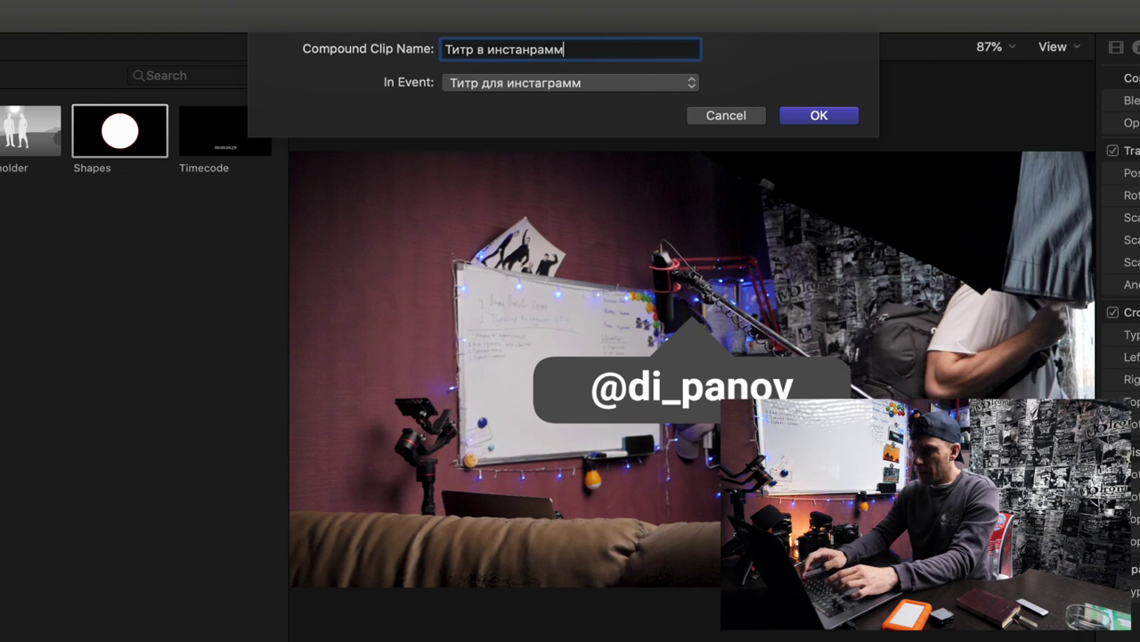
pyautogui.press('Return')
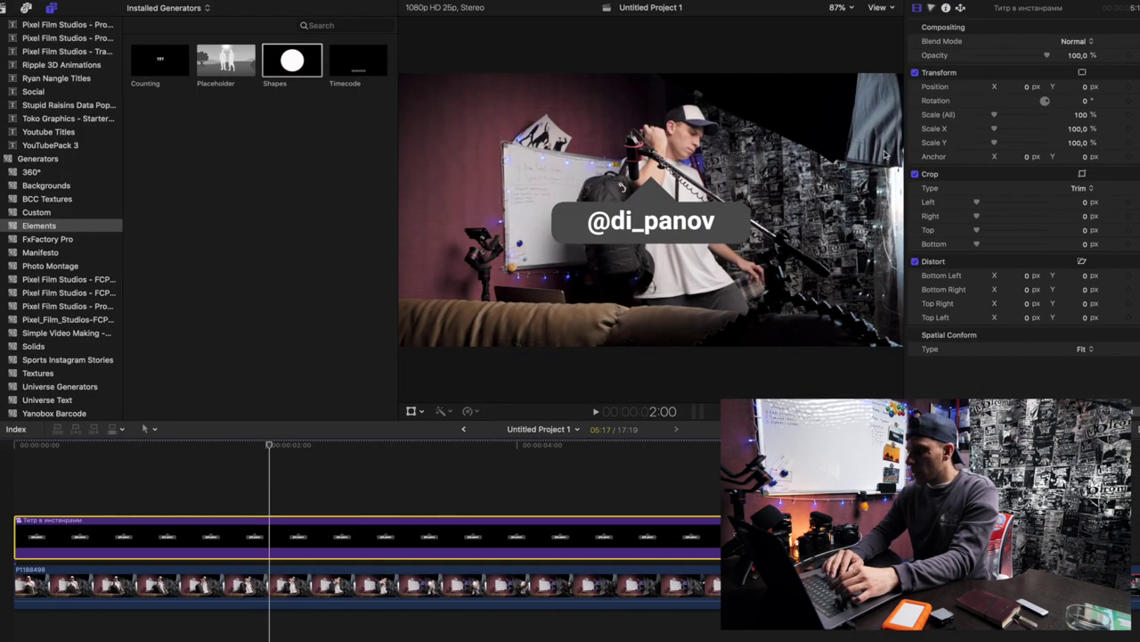
# - Set the tag clip's Scale (All) to 38% and its Opacity to 83.65%
pyautogui.moveTo(994, 118); pyautogui.dragTo(984, 118)
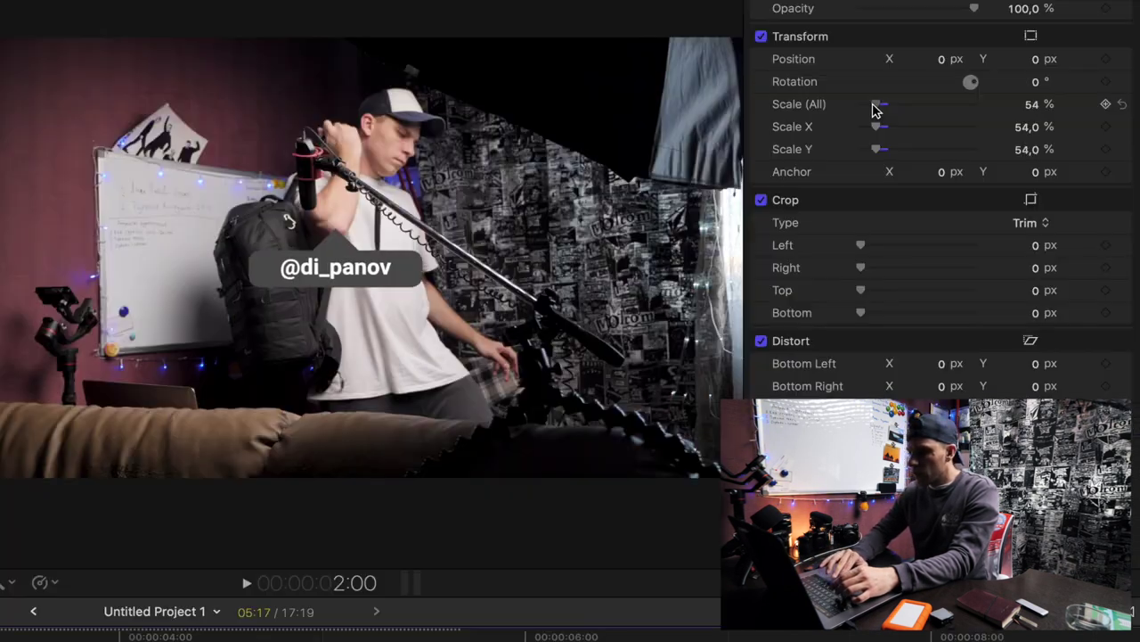
pyautogui.moveTo(874, 109); pyautogui.dragTo(871, 108)
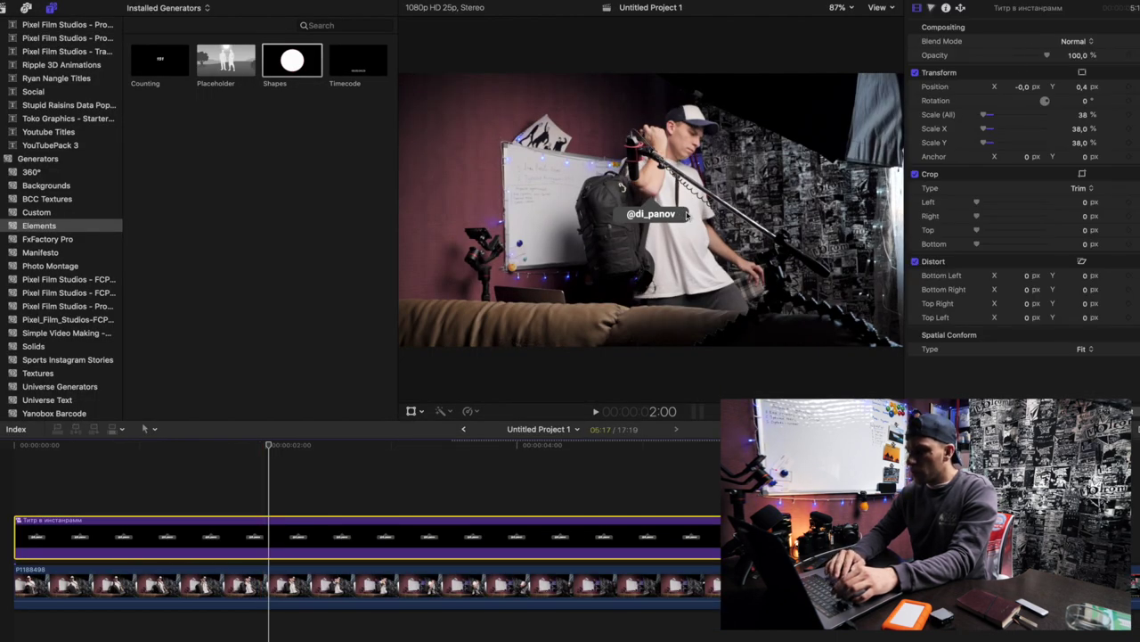
pyautogui.moveTo(1043, 58); pyautogui.dragTo(1031, 59)
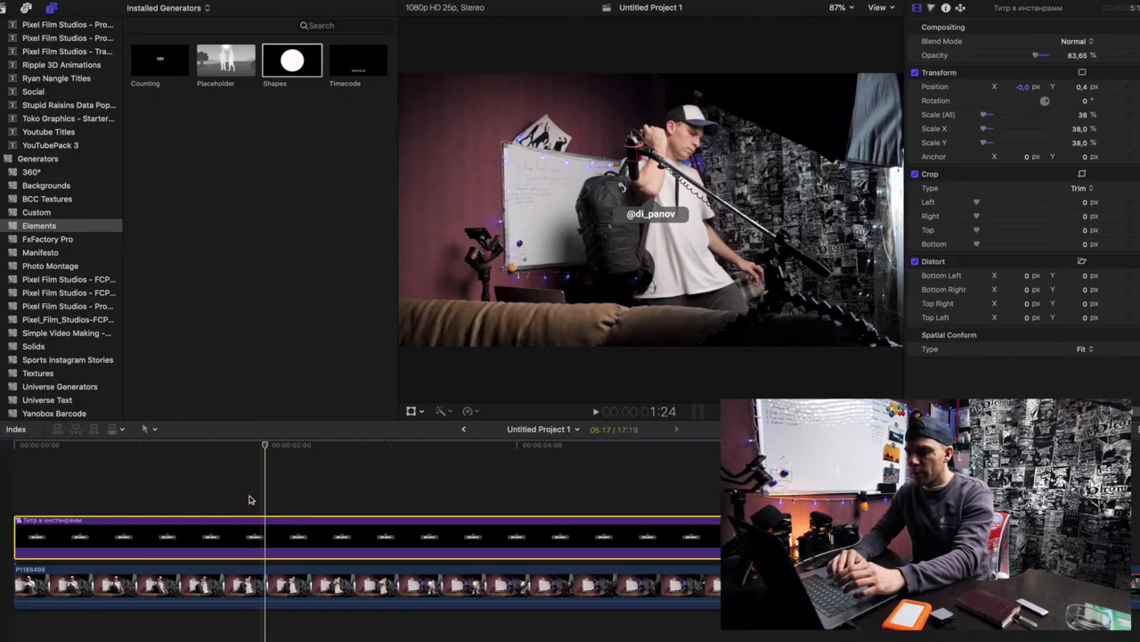
# - At the start of the timeline, keyframe the tag clip's scale at 0%
pyautogui.click(264, 499)
pyautogui.click(266, 538)
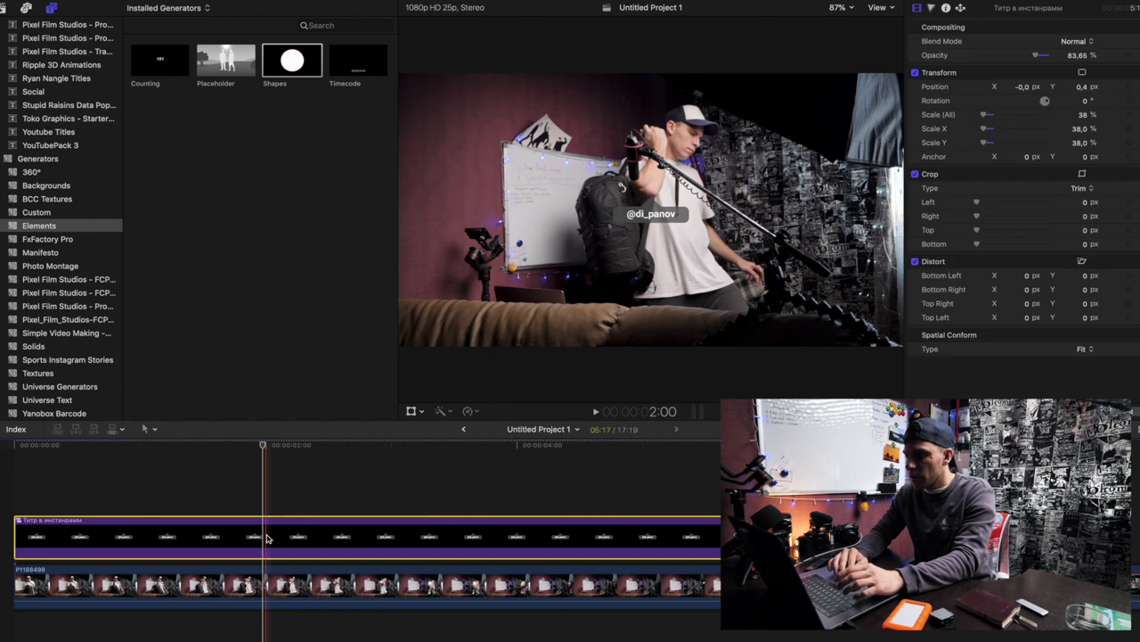
pyautogui.press('Home')
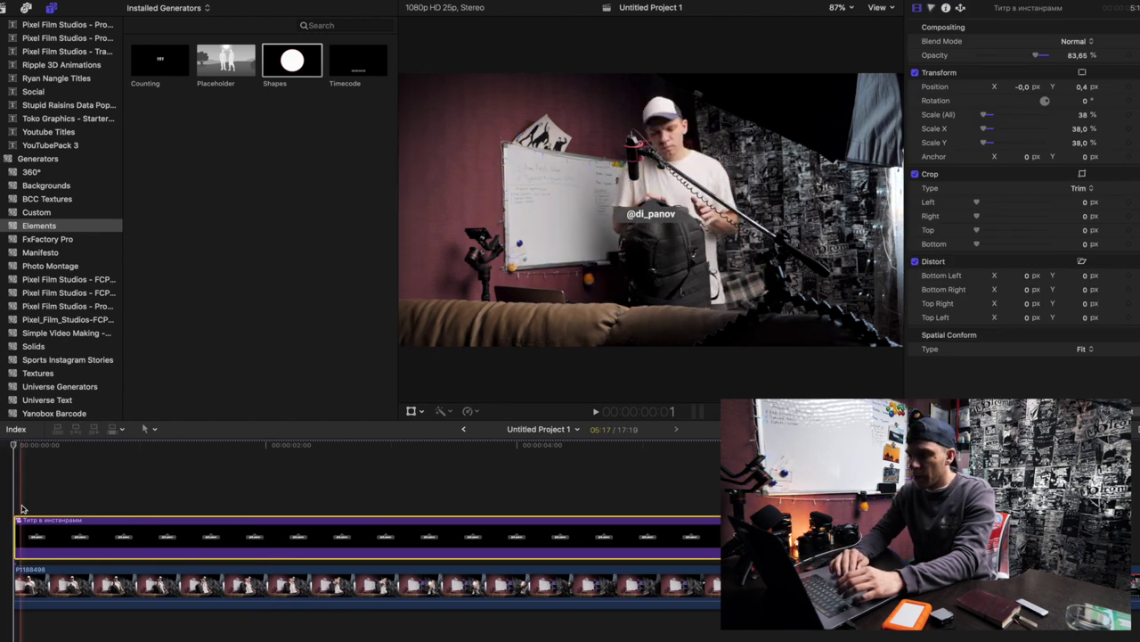
pyautogui.scroll(1, 75, 507)
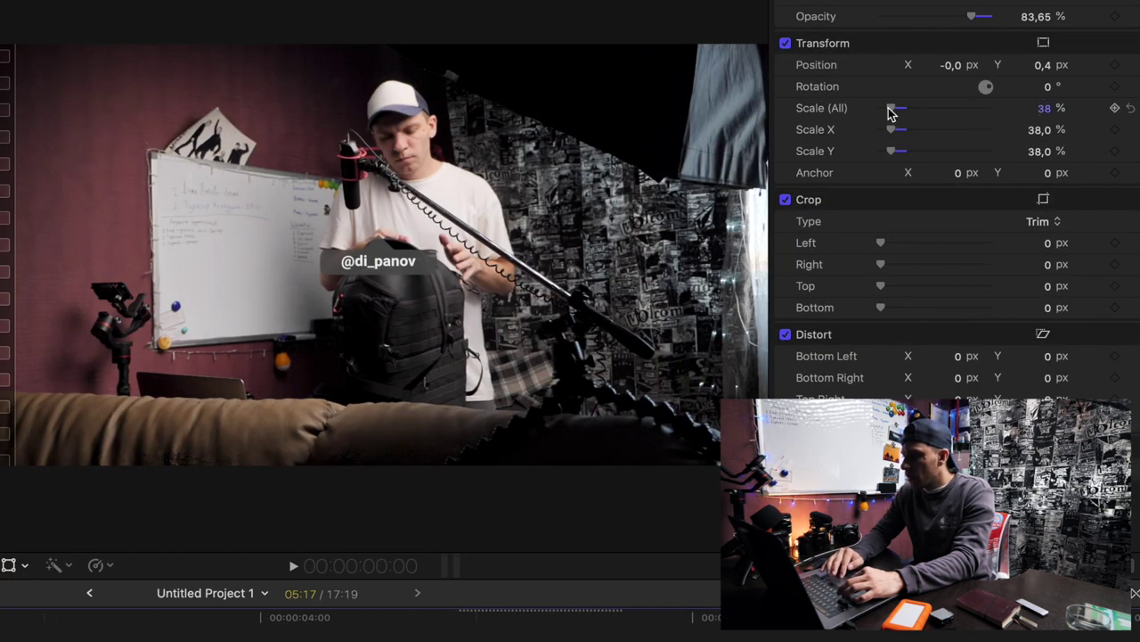
pyautogui.moveTo(891, 112); pyautogui.dragTo(711, 118)
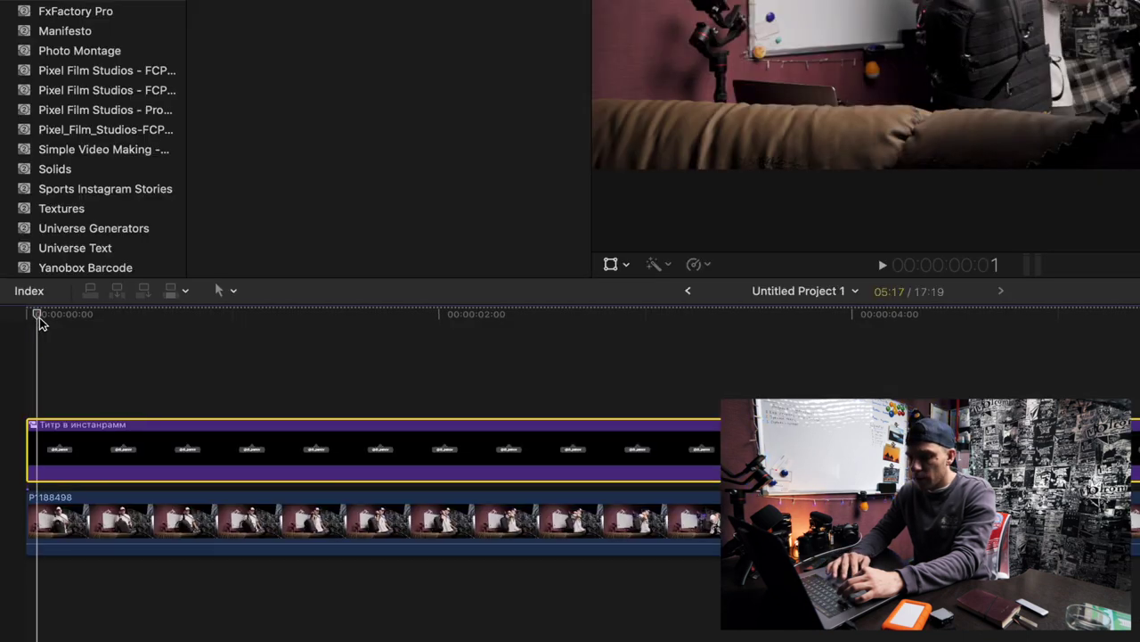
# - A few frames later, return the scale to 38% and play back the pop-in
pyautogui.click(42, 317)
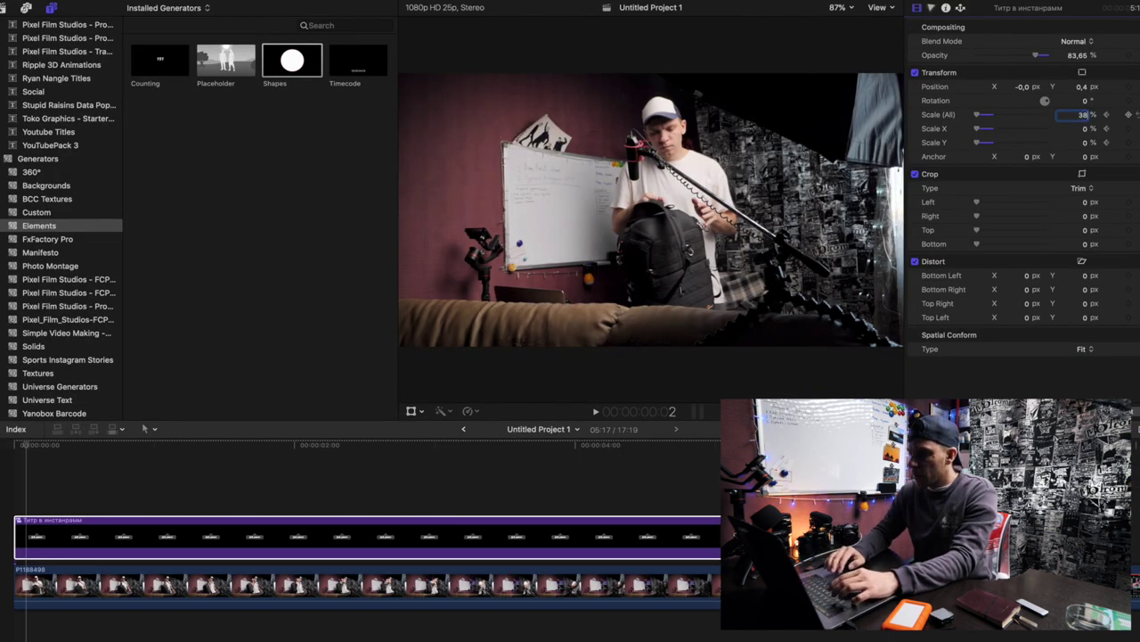
pyautogui.click(3, 472)
pyautogui.click(36, 532)
pyautogui.press('space')
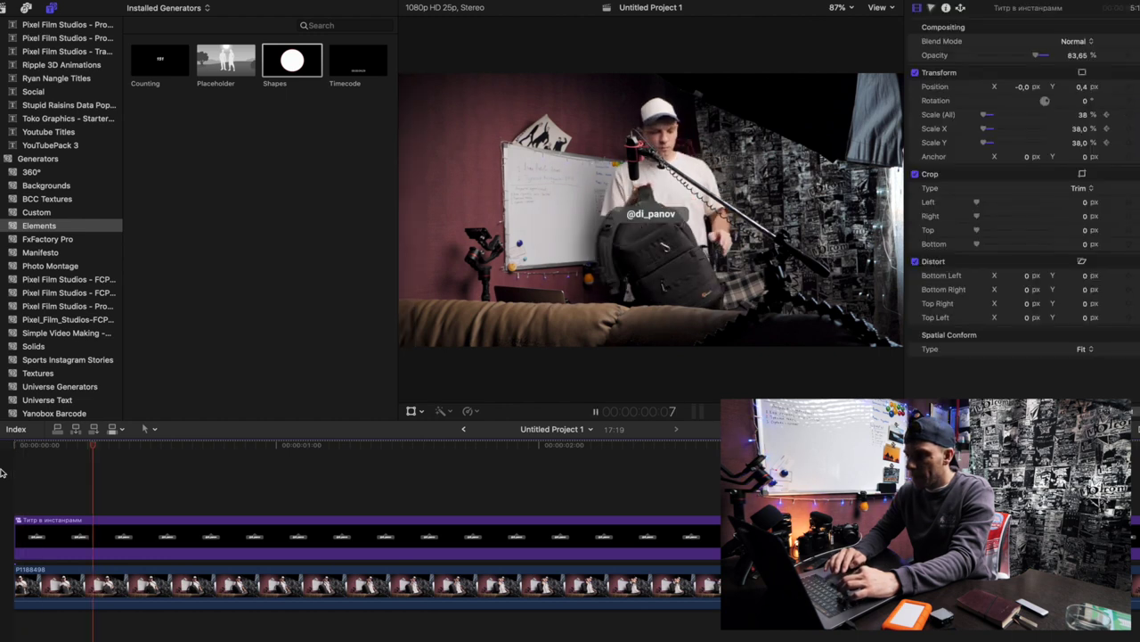
pyautogui.click(33, 533)
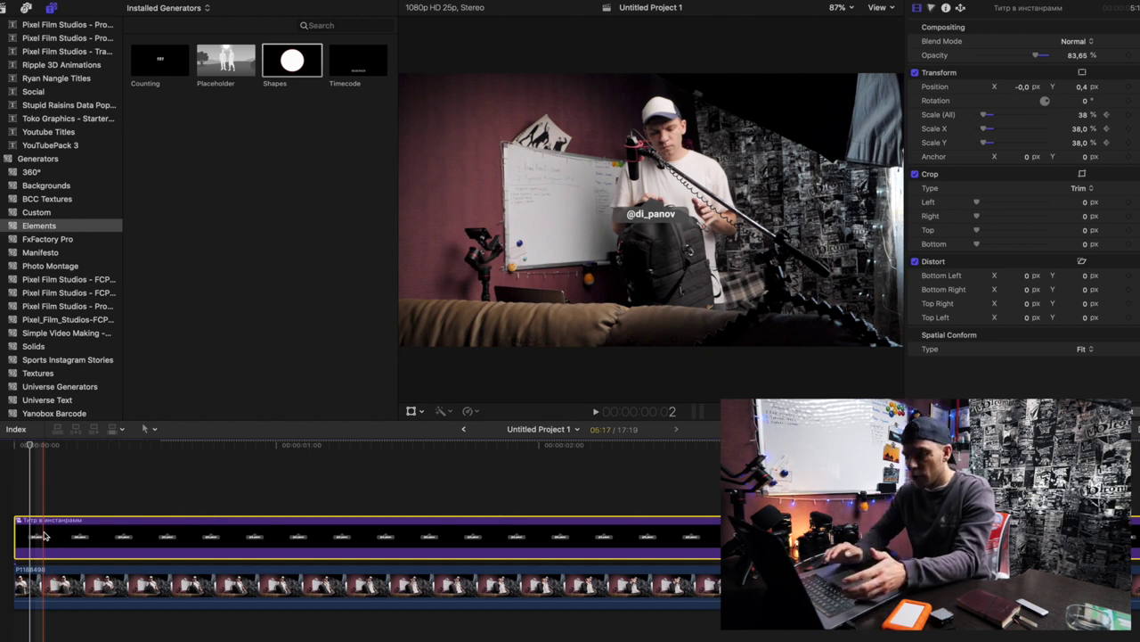
# - Show the tag clip's Transform keyframe lanes, go to frame 18, and enable the viewer Transform tool
pyautogui.hotkey('ctrl', 'v')
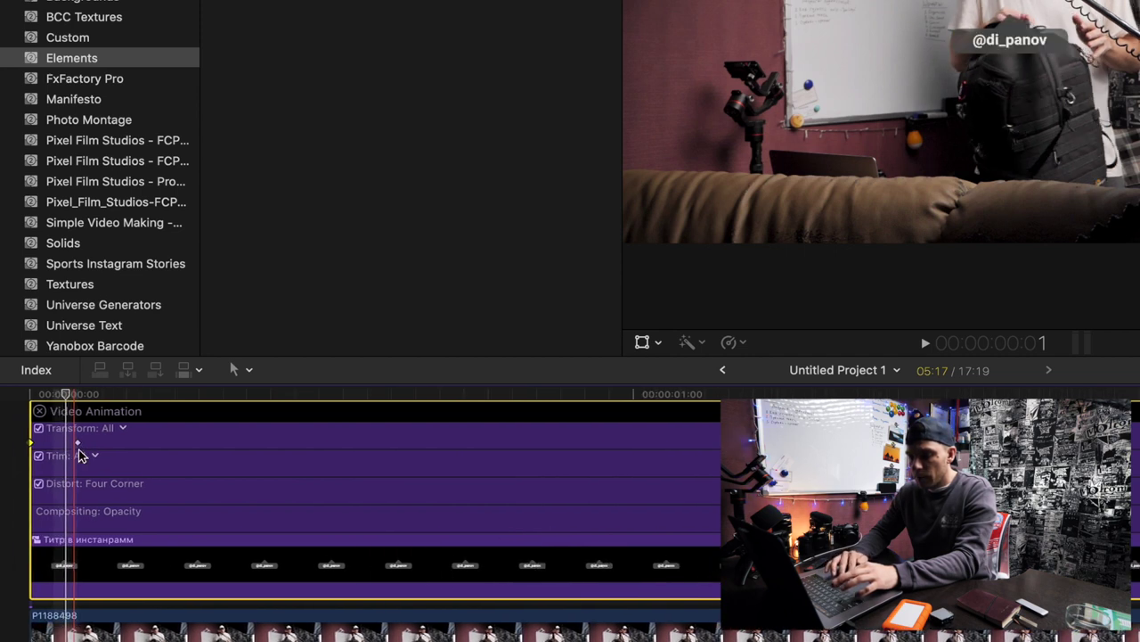
pyautogui.keyDown('alt'); pyautogui.click(66, 444); pyautogui.keyUp('alt')
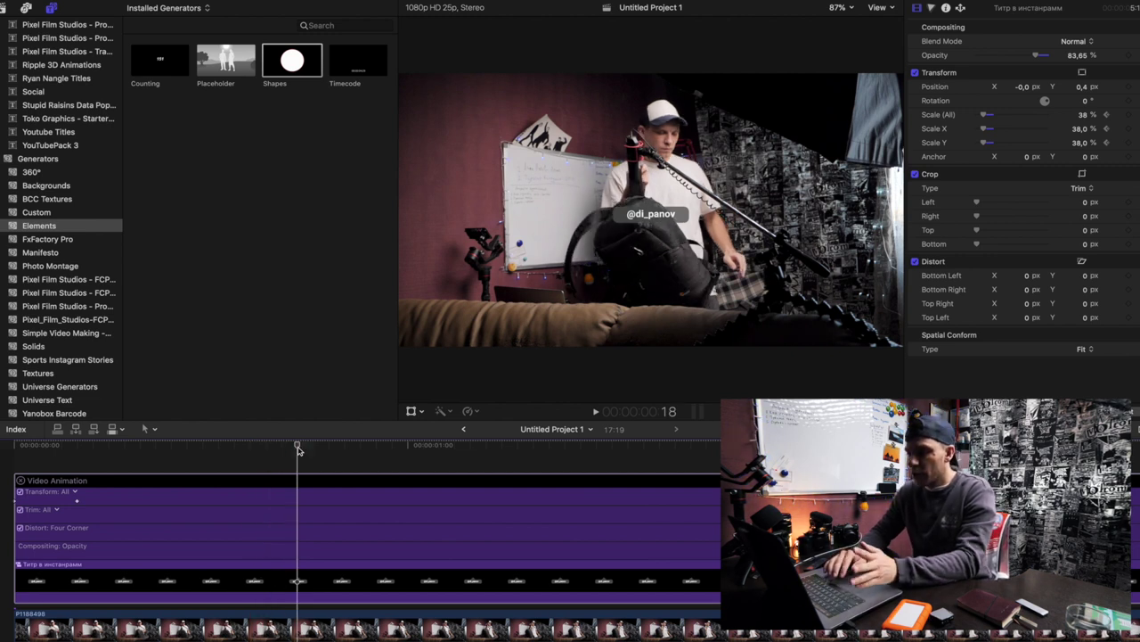
pyautogui.moveTo(279, 450); pyautogui.dragTo(302, 445)
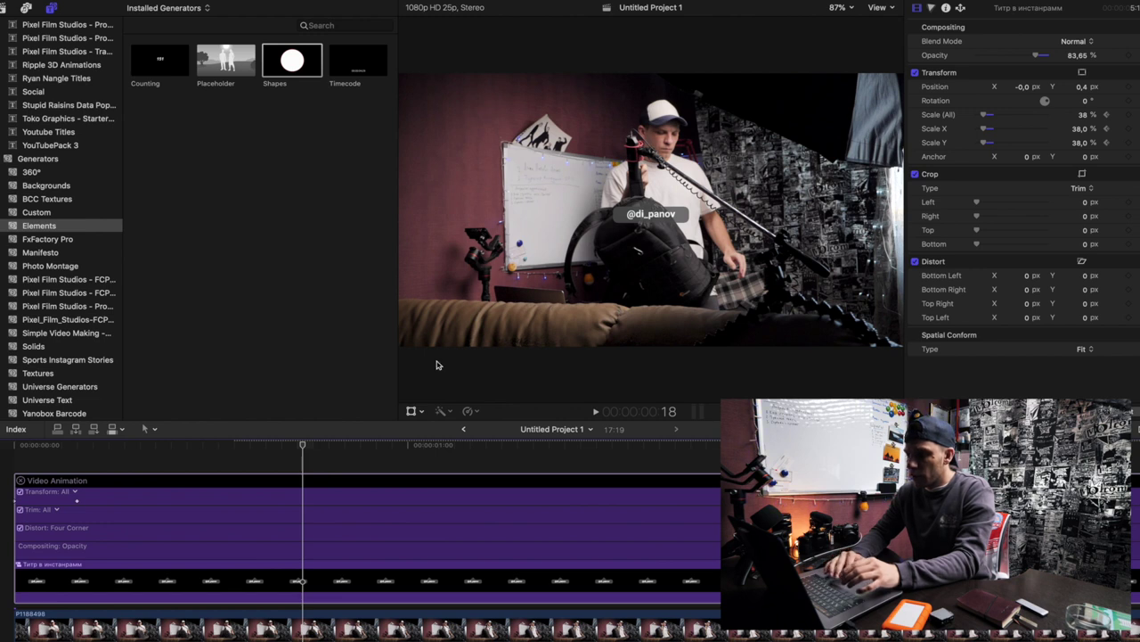
pyautogui.click(411, 411)
pyautogui.click(411, 412)
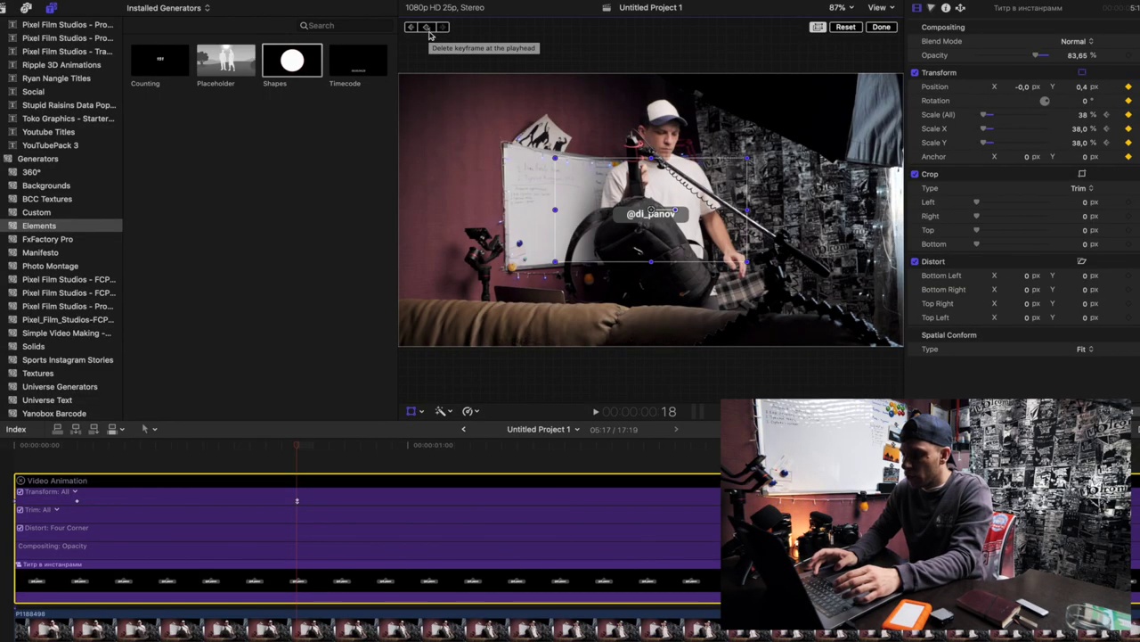
# - Step forward frame by frame, nudging the tag left to stay on the person
pyautogui.click(309, 451)
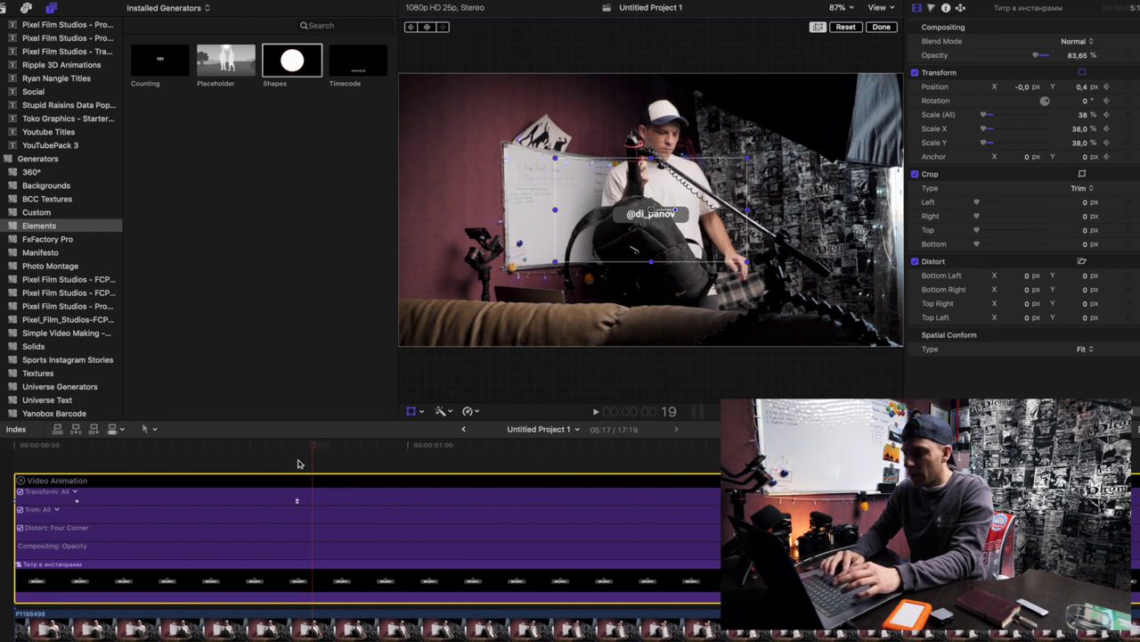
pyautogui.moveTo(651, 211); pyautogui.dragTo(639, 210)
pyautogui.press('Right')
pyautogui.press('Right')
pyautogui.press('Right')
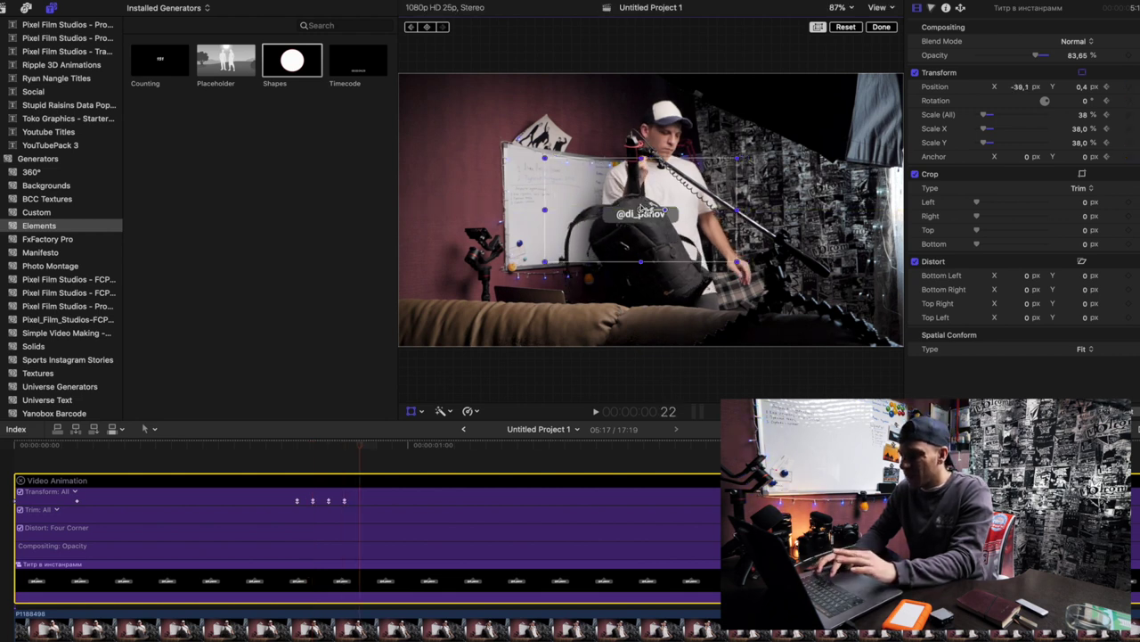
pyautogui.press('Right')
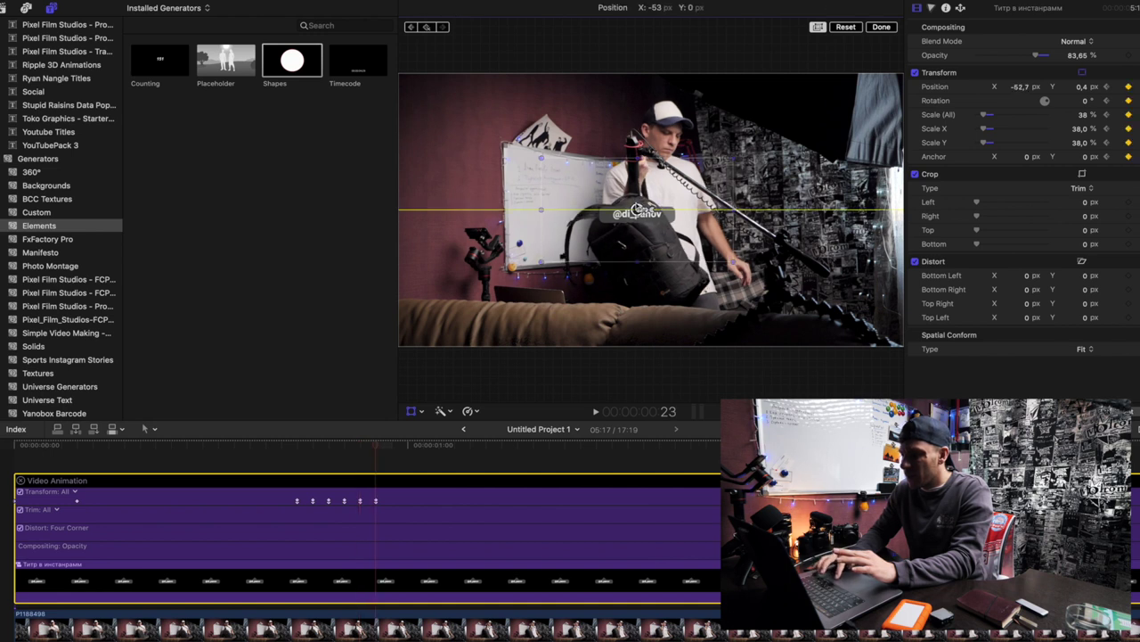
pyautogui.press('Right')
pyautogui.moveTo(636, 211); pyautogui.dragTo(631, 208)
pyautogui.press('Right')
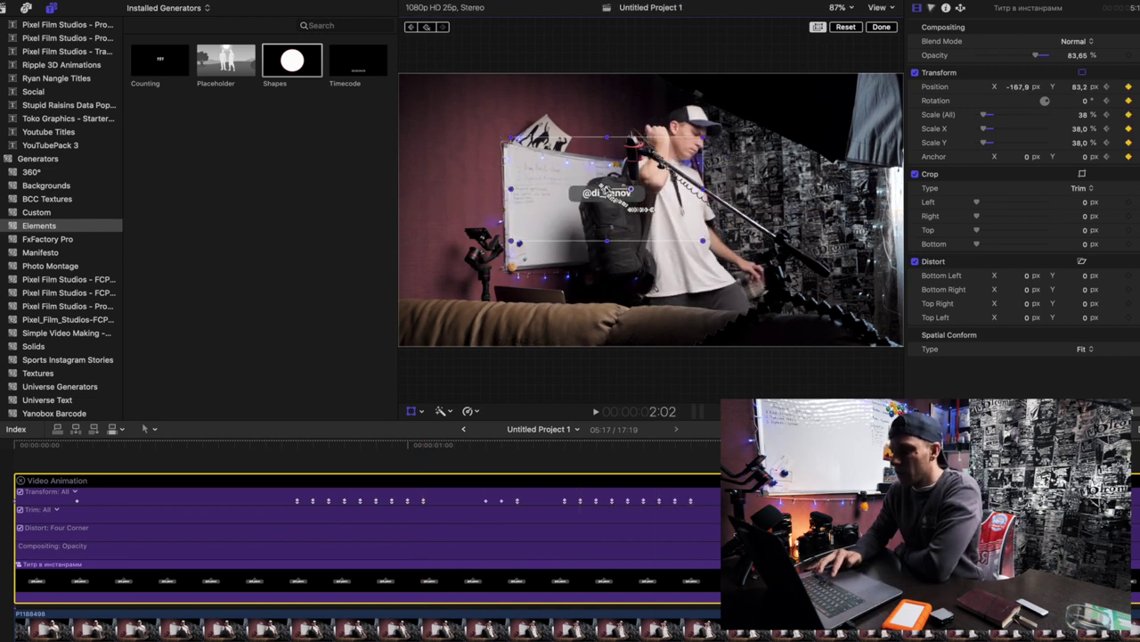
# - Move the tag right over the person's chest and body, finish, and scrub back to review
pyautogui.moveTo(636, 208); pyautogui.dragTo(655, 200)
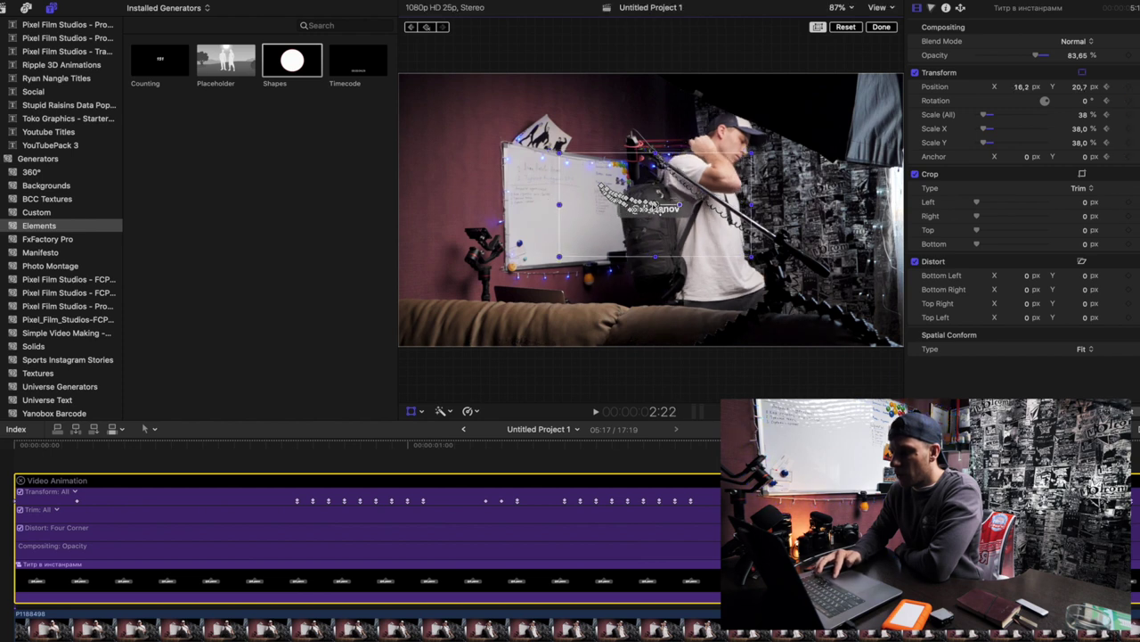
pyautogui.moveTo(673, 196); pyautogui.dragTo(722, 203)
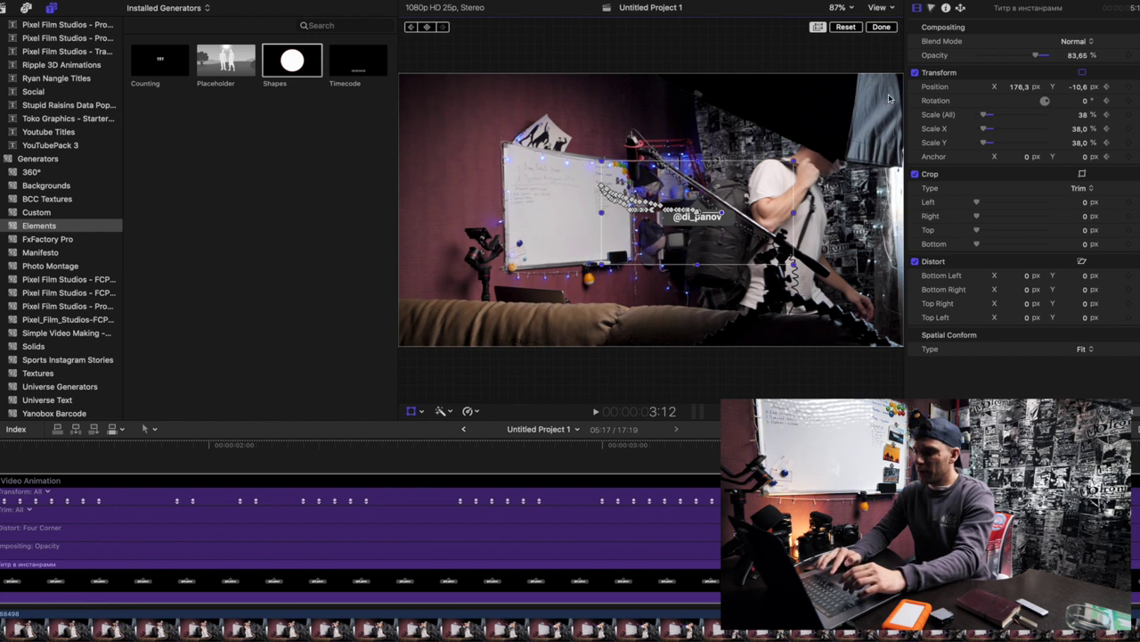
pyautogui.click(882, 28)
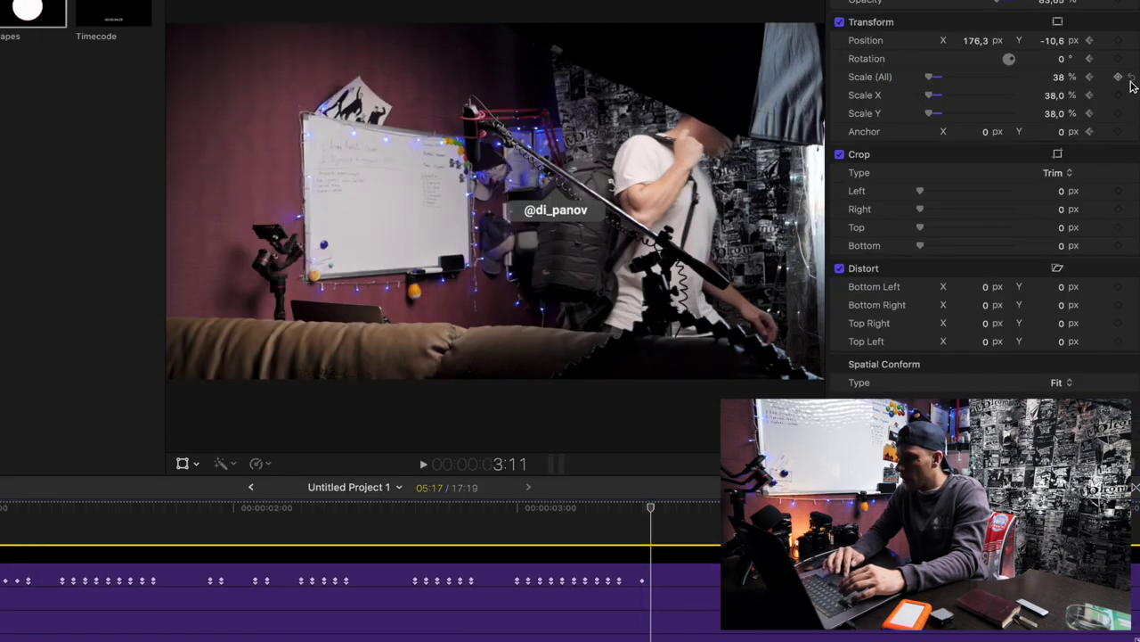
pyautogui.moveTo(580, 508); pyautogui.dragTo(644, 514)
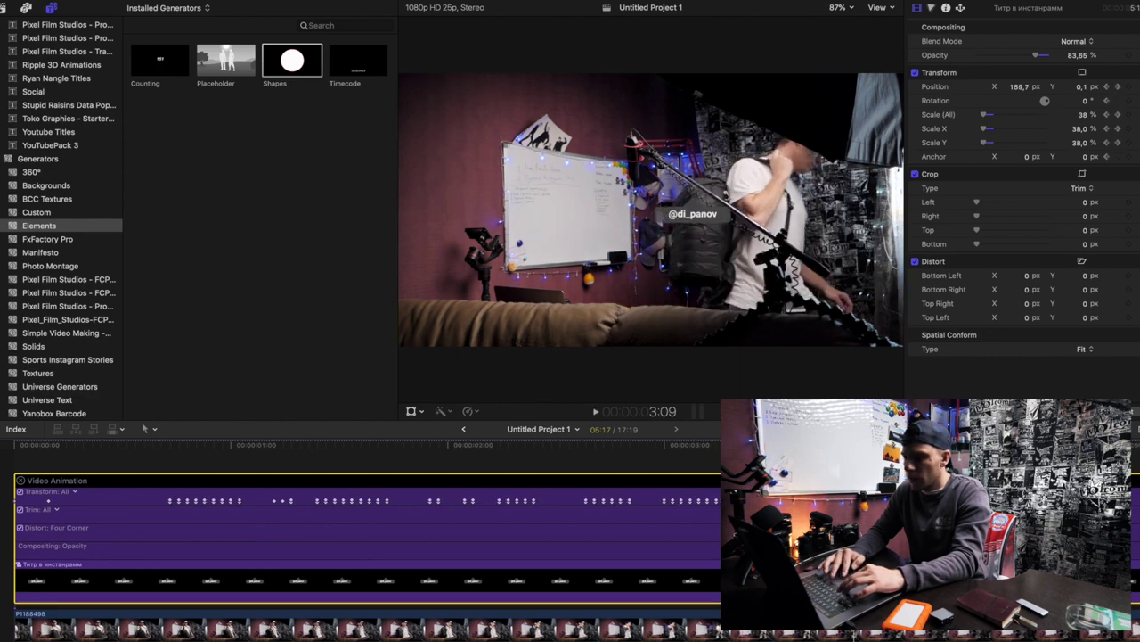
pyautogui.press('super+minus')
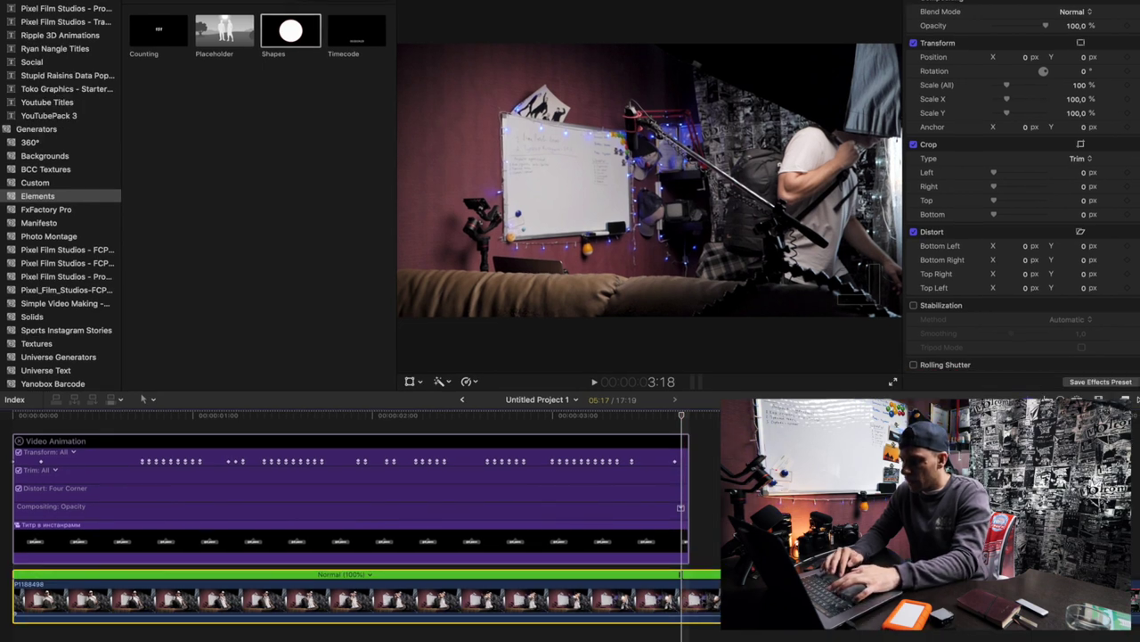
pyautogui.scroll(-2, 361, 526)
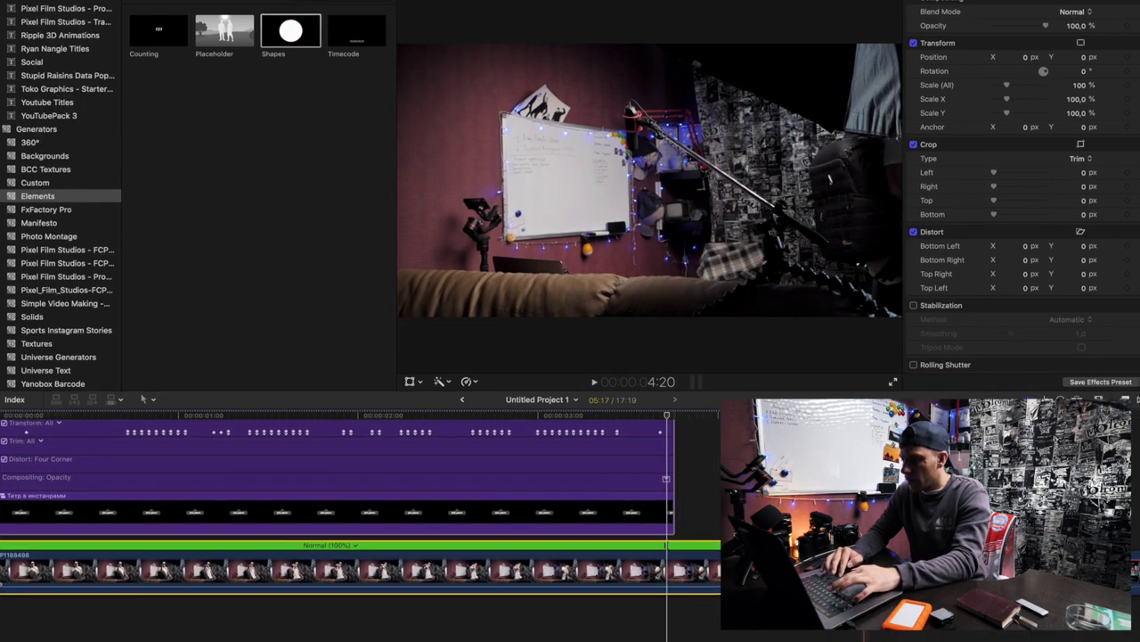
pyautogui.press('space')
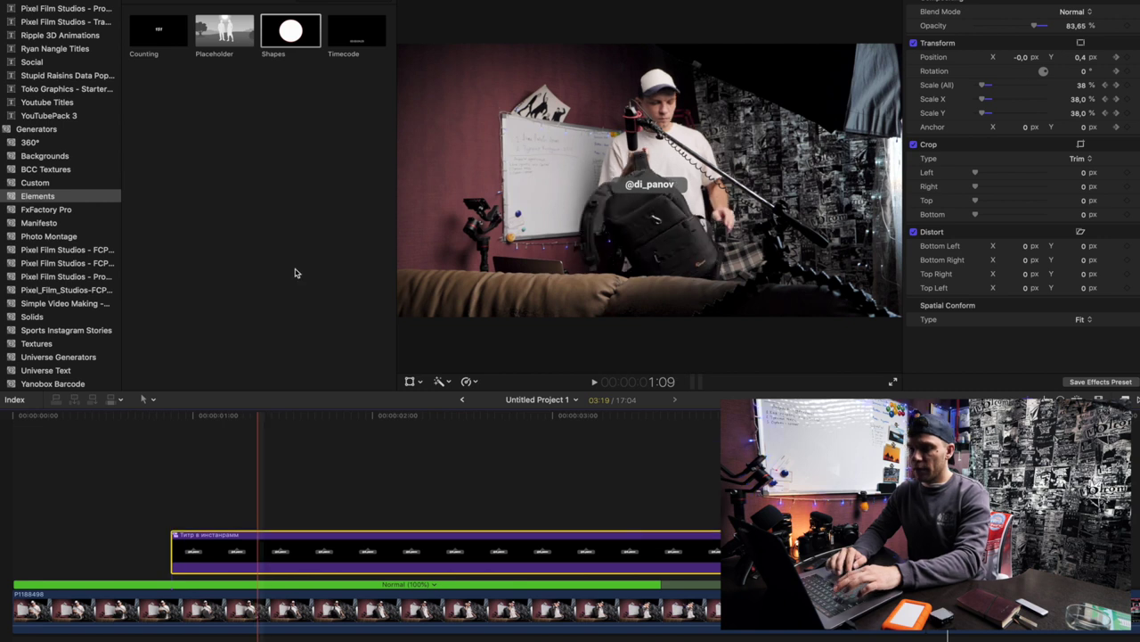
# - Drop a Shapes generator above the tag compound clip and select it
pyautogui.moveTo(289, 33); pyautogui.dragTo(171, 466)
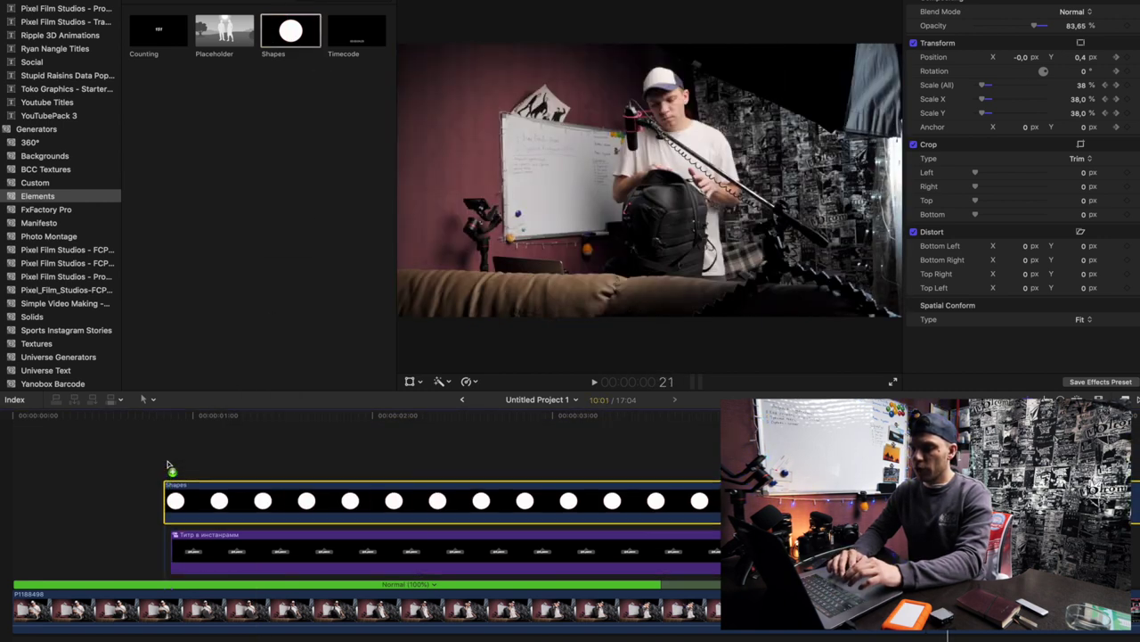
pyautogui.click(262, 486)
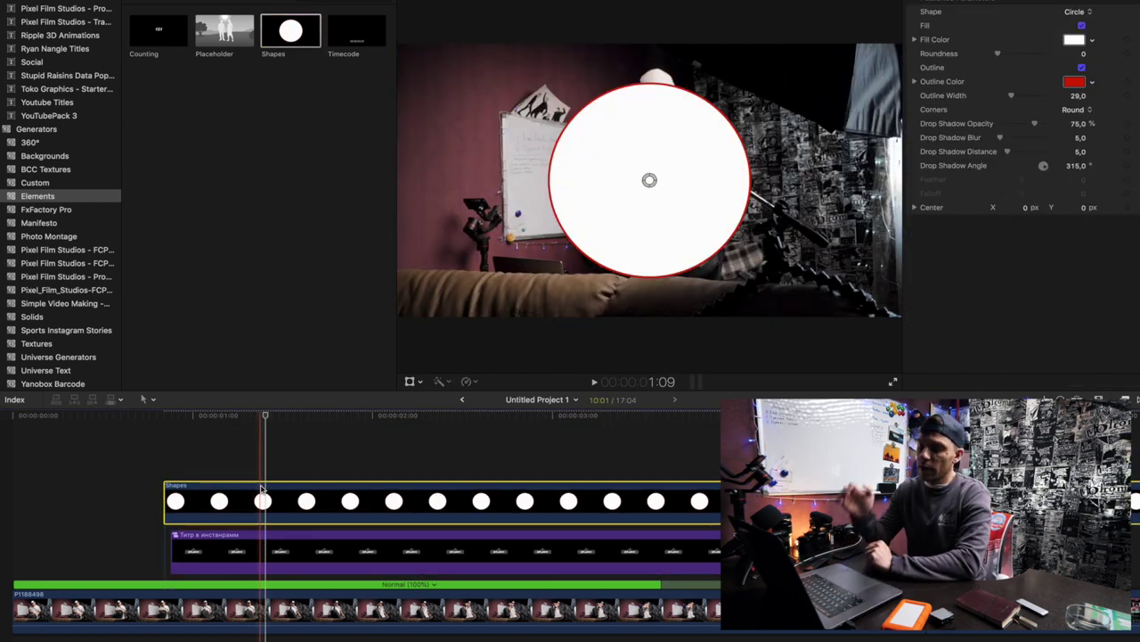